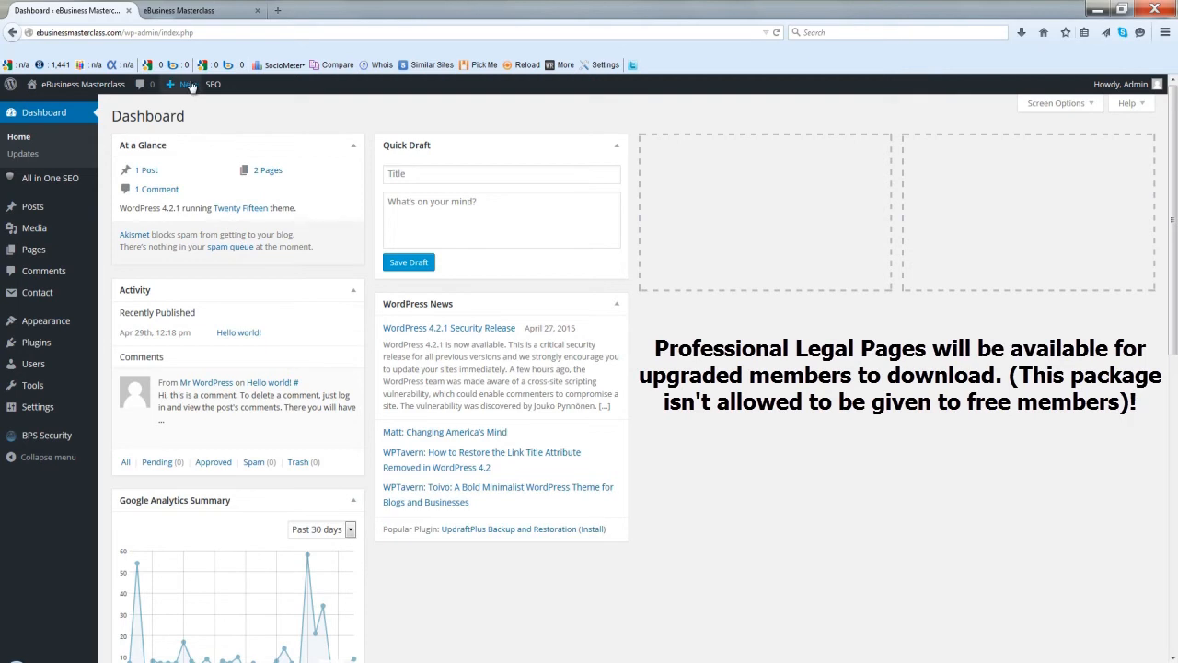
Step: Create a new page titled "Privacy Policy" and publish it with empty content
{"action": "mouse_move", "coordinate": [188, 85]}
{"action": "left_click", "coordinate": [174, 144]}
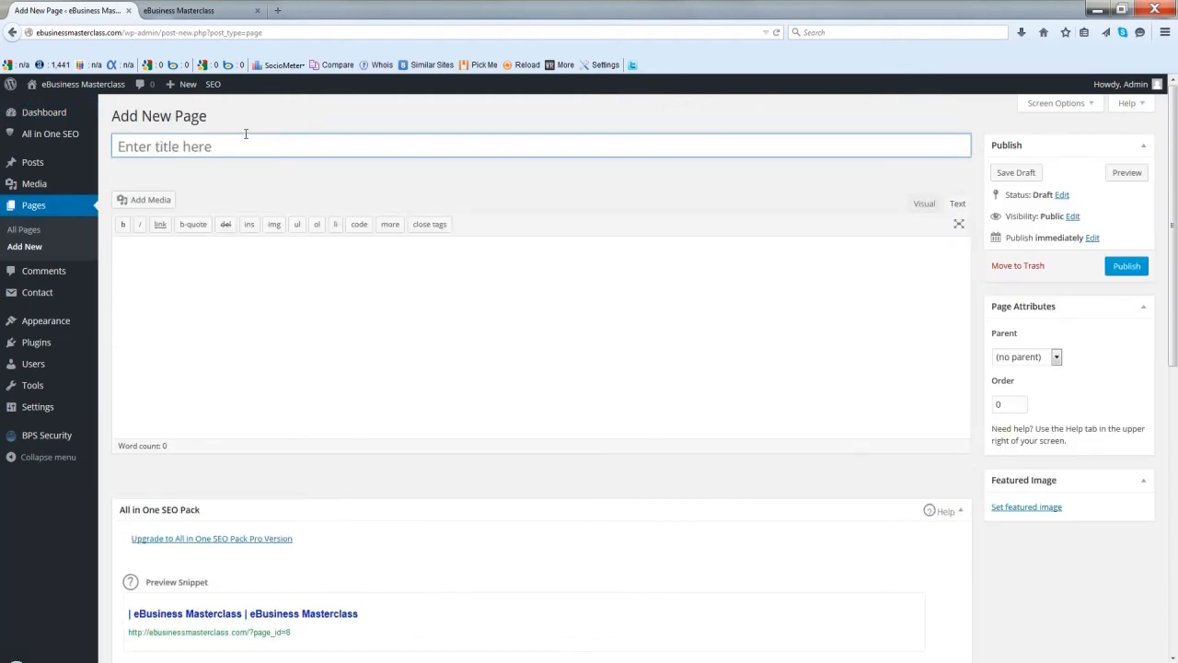
{"action": "type", "text": "Privacy P"}
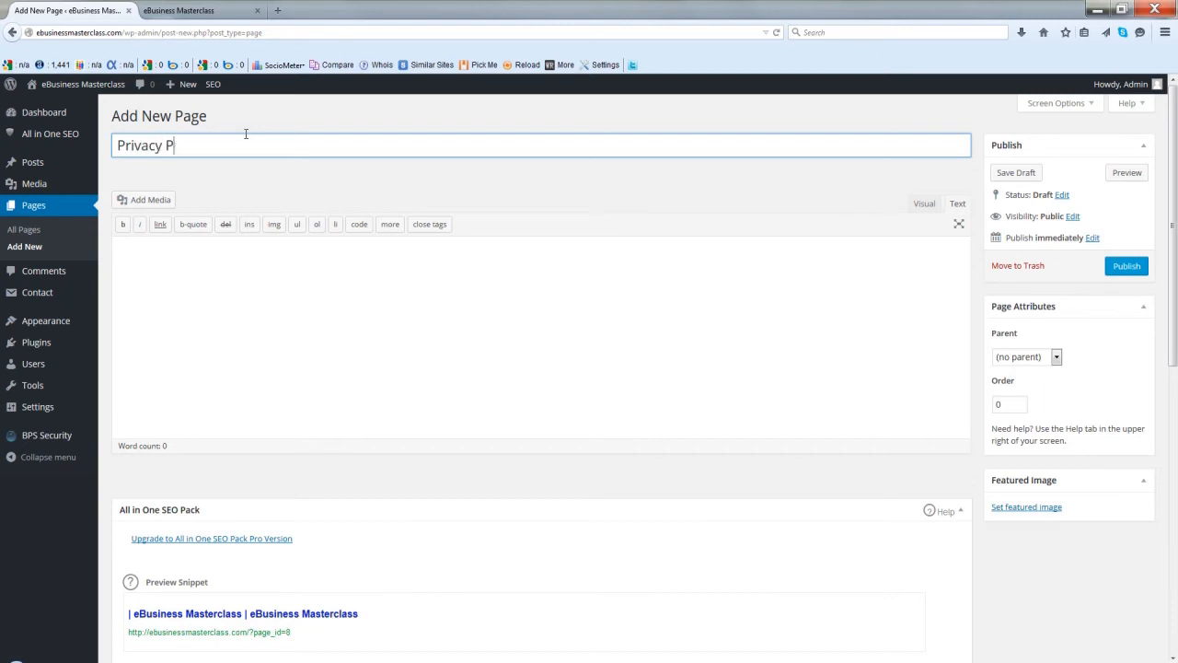
{"action": "type", "text": "olicy"}
{"action": "left_click", "coordinate": [1124, 269]}
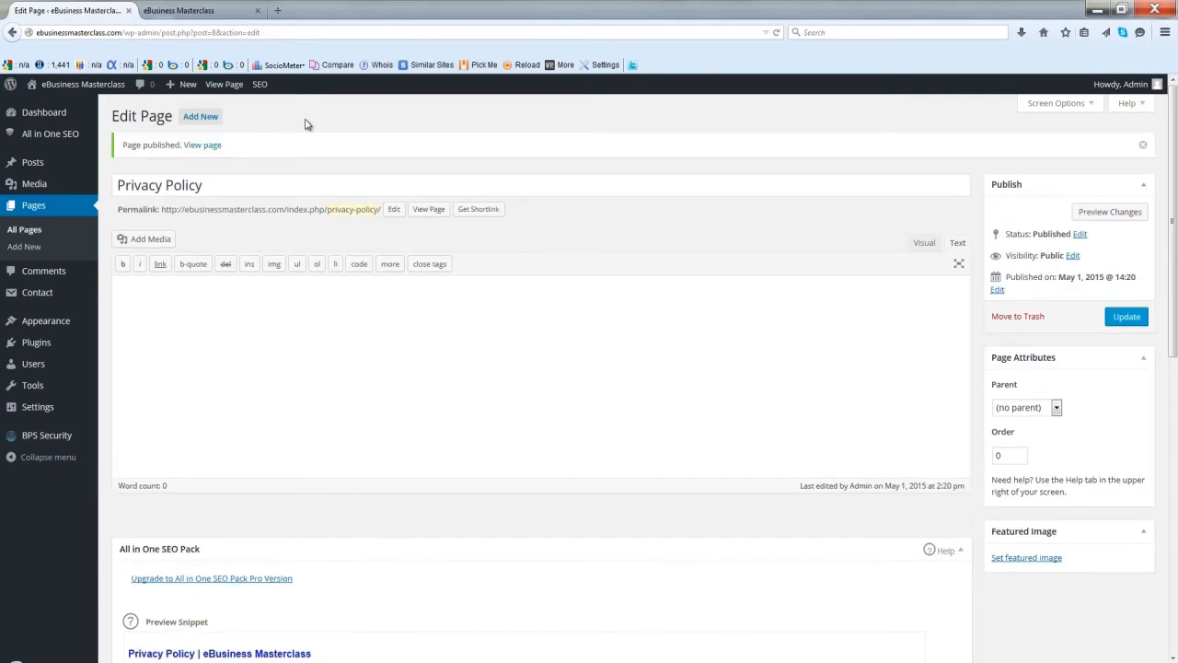
Step: Open the plugin installer in a separate tab, search for "Google Privacy Policy", and install and activate the plugin of that name
{"action": "mouse_move", "coordinate": [42, 341]}
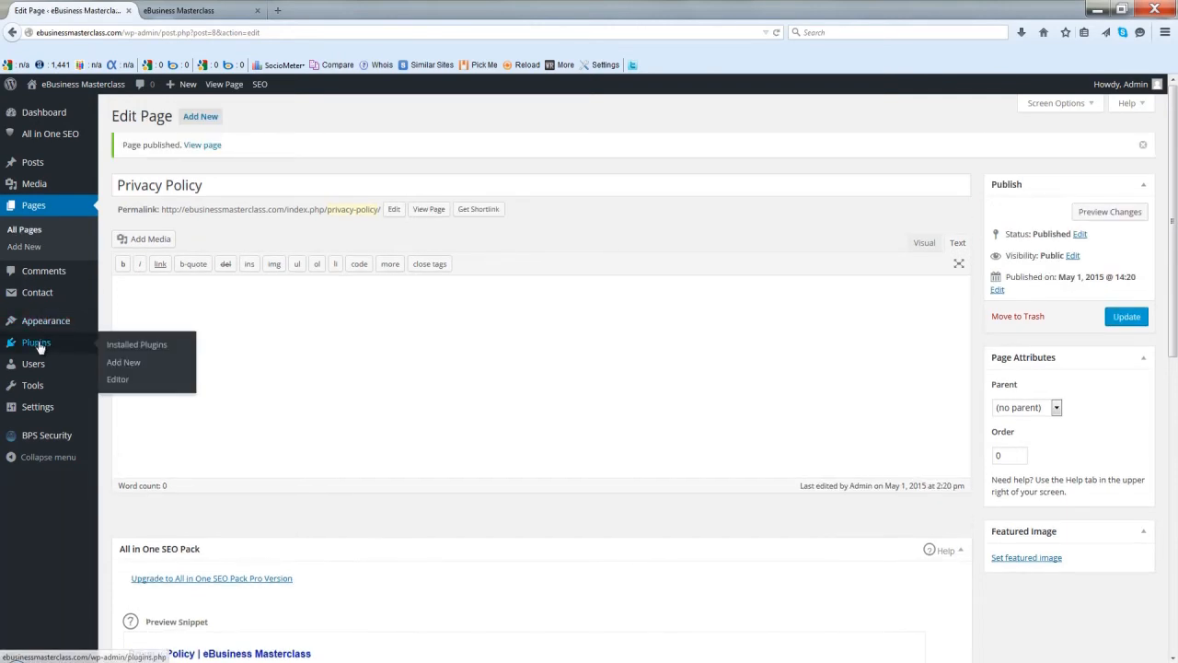
{"action": "right_click", "coordinate": [122, 364]}
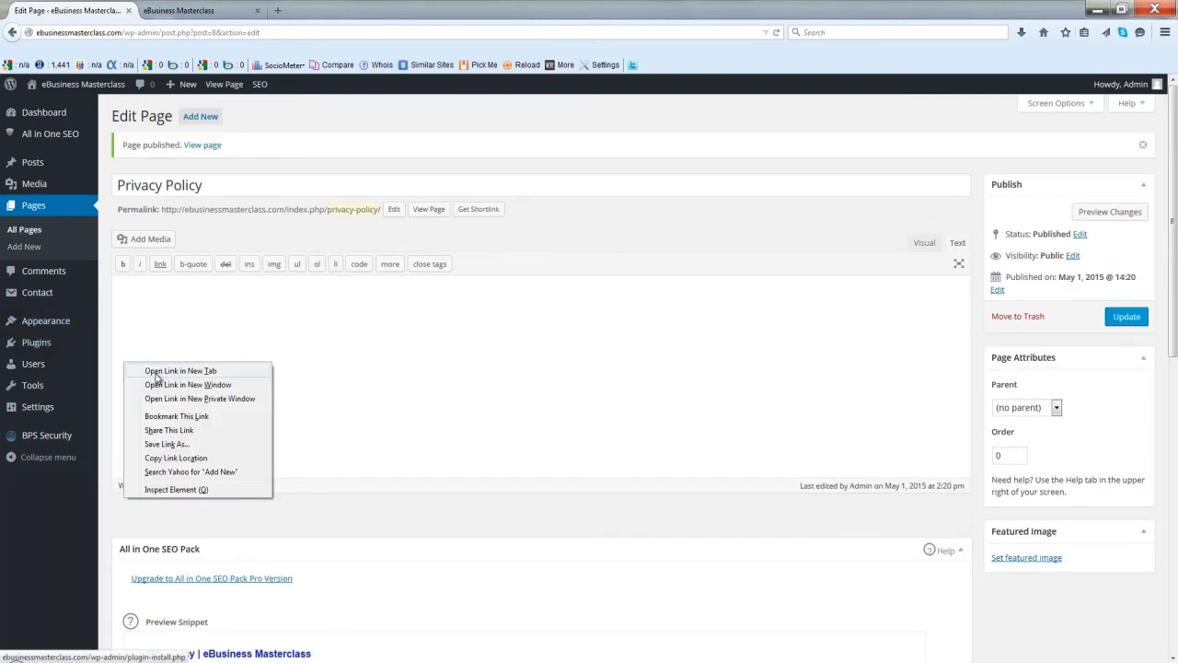
{"action": "left_click", "coordinate": [158, 373]}
{"action": "left_click", "coordinate": [184, 10]}
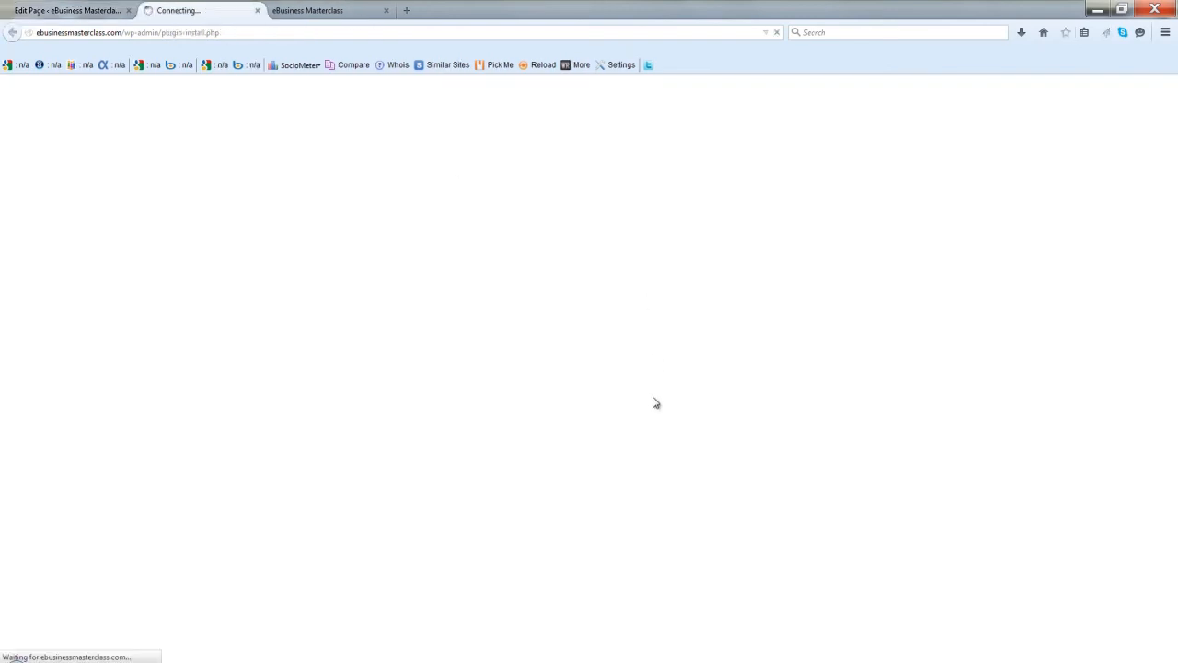
{"action": "type", "text": "Google Privacy Policy"}
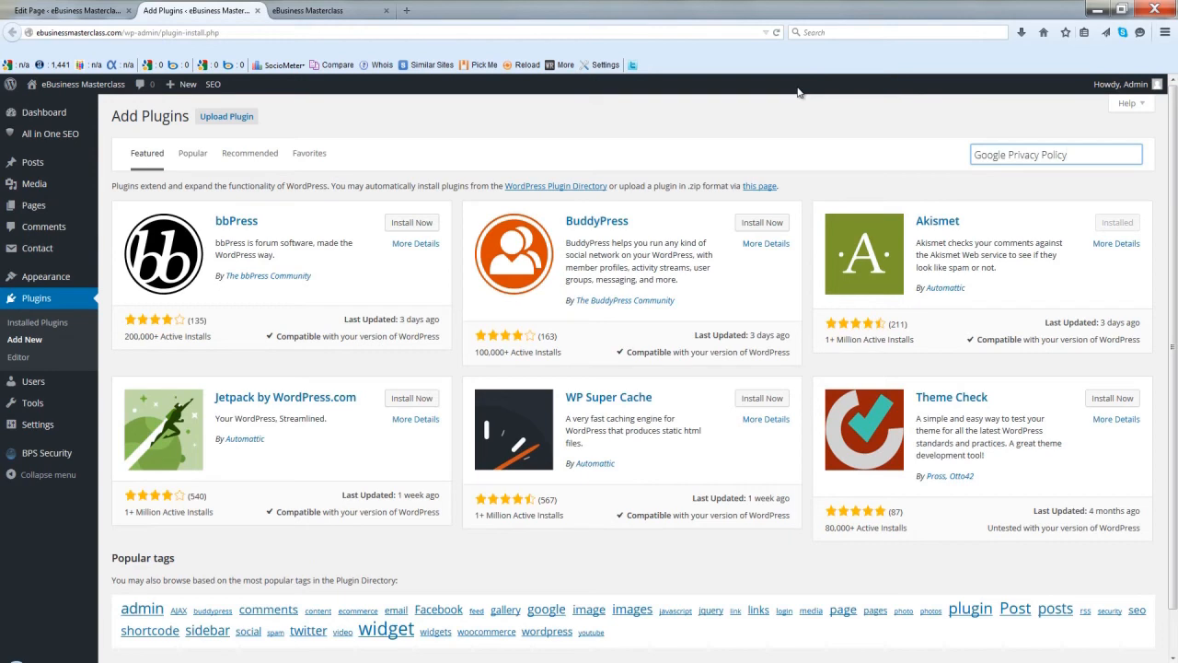
{"action": "key", "text": "Return"}
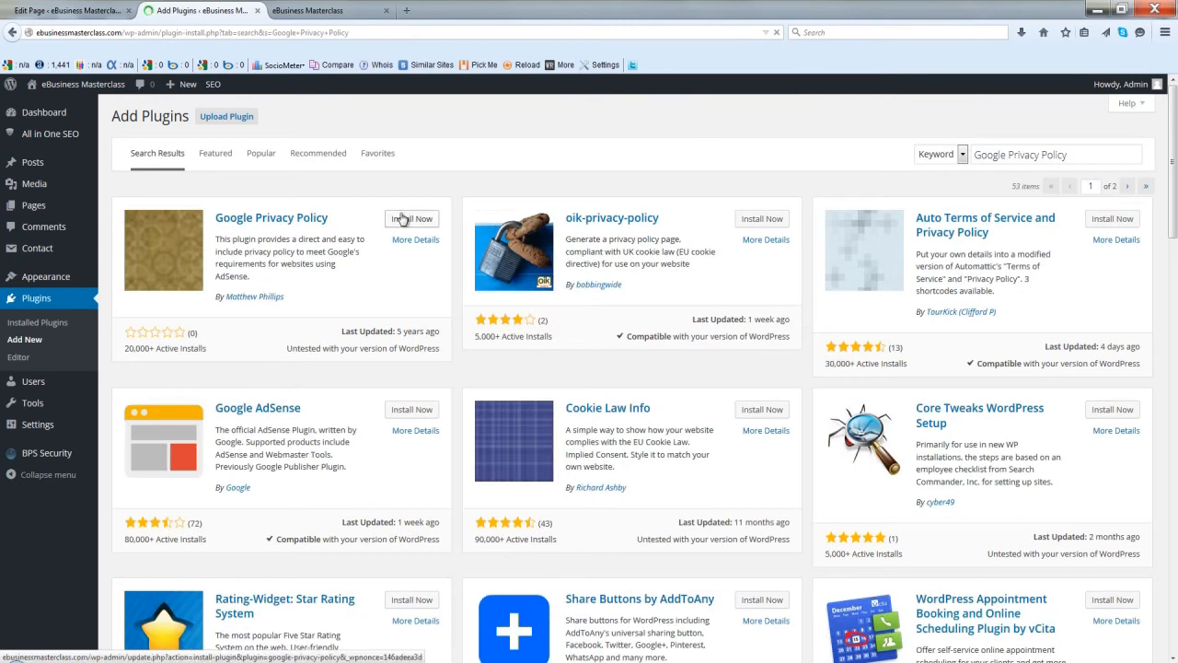
{"action": "left_click", "coordinate": [402, 219]}
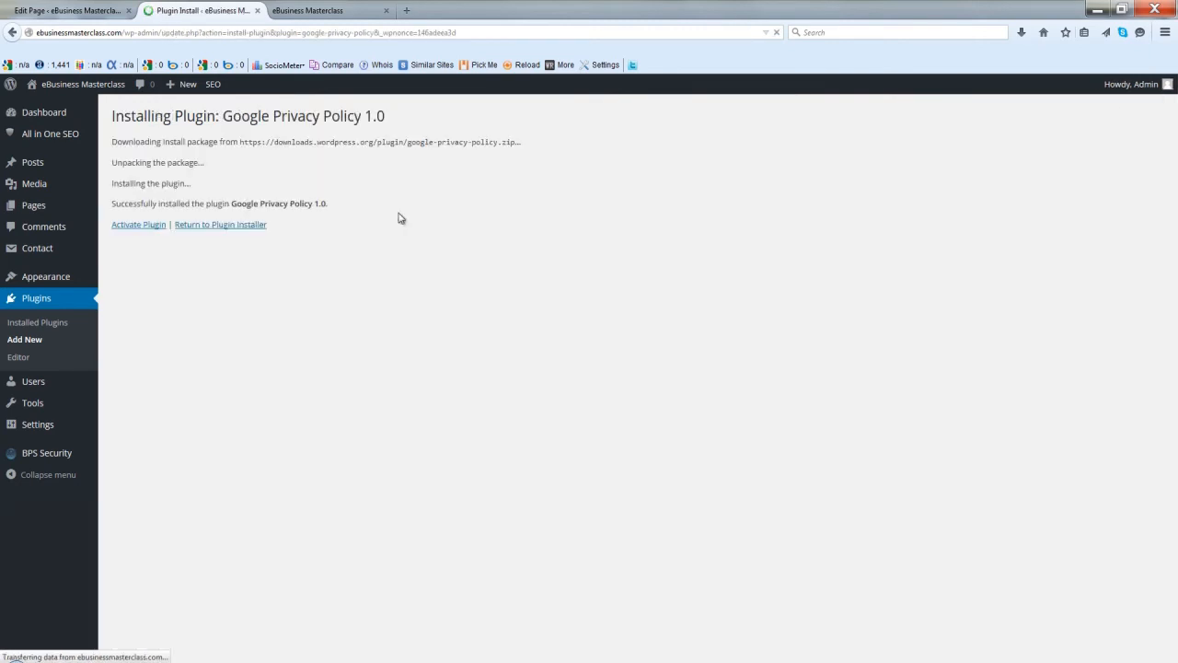
{"action": "left_click", "coordinate": [135, 228]}
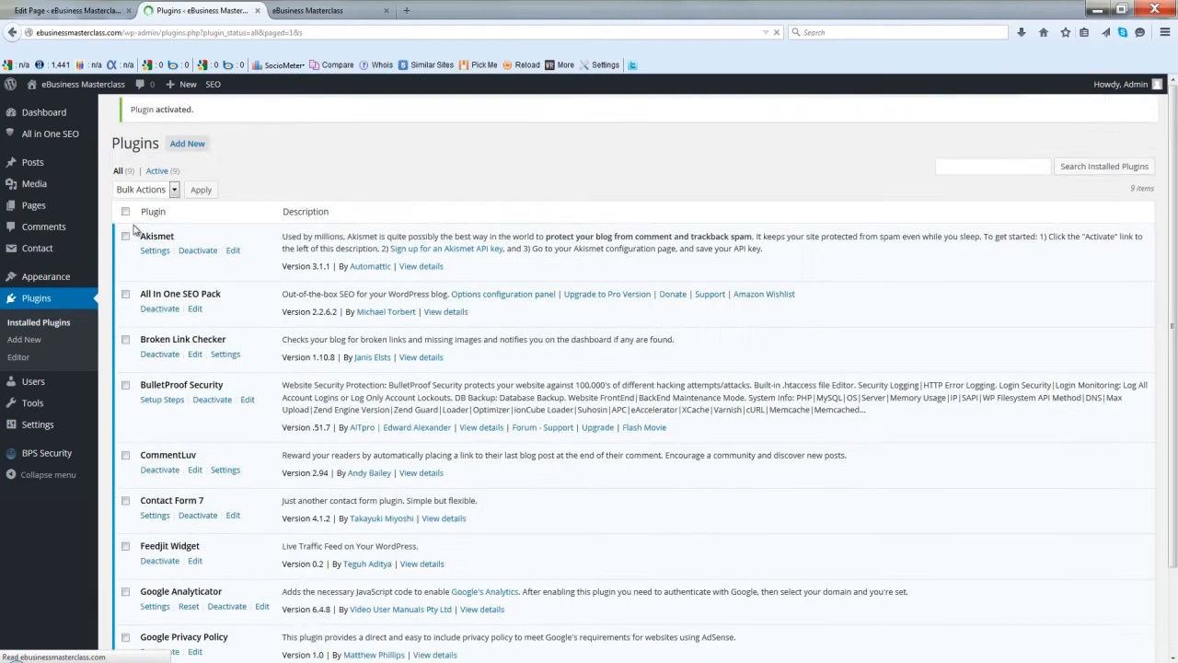
Step: Copy the embed code <!-- googleprivacypolicy --> from the Google Privacy Policy plugin's settings page
{"action": "mouse_move", "coordinate": [35, 431]}
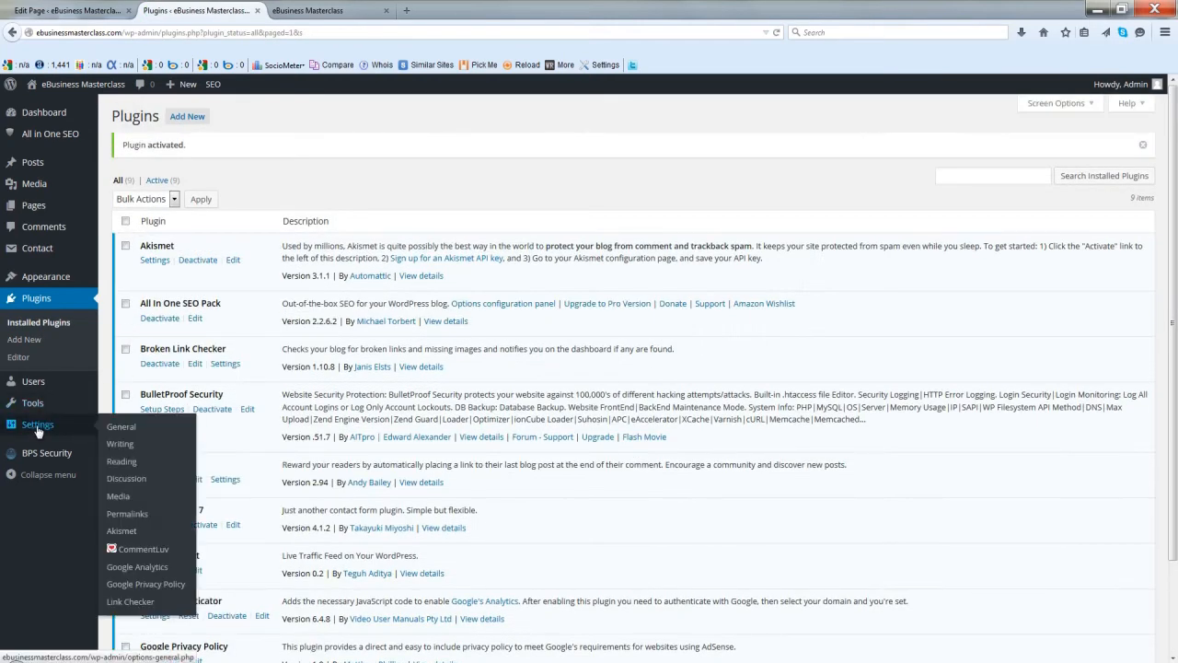
{"action": "left_click", "coordinate": [126, 588]}
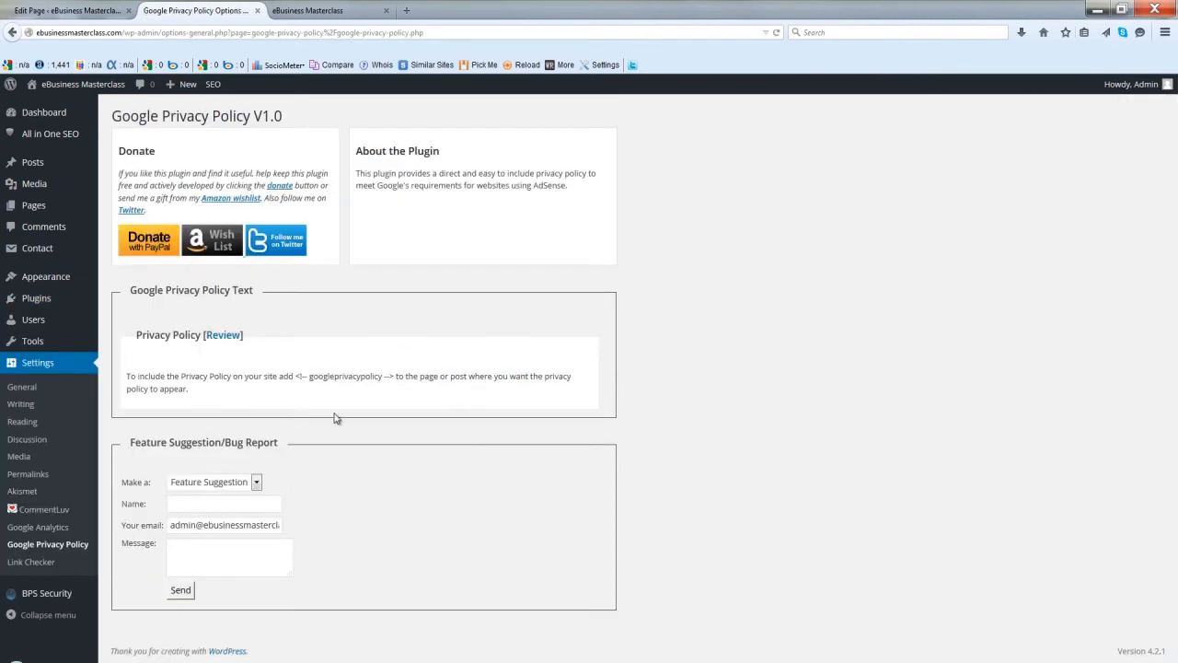
{"action": "double_click", "coordinate": [394, 378]}
{"action": "left_click", "coordinate": [395, 377]}
{"action": "left_click_drag", "start_coordinate": [395, 377], "coordinate": [295, 379]}
{"action": "right_click", "coordinate": [318, 377]}
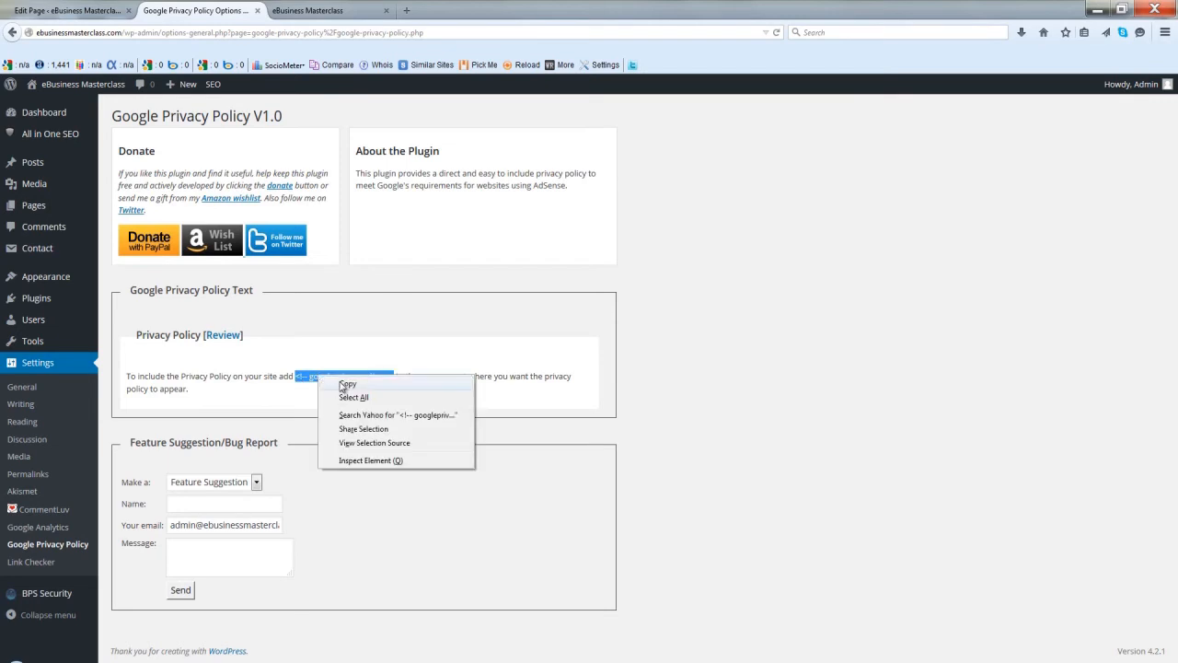
{"action": "left_click", "coordinate": [345, 385]}
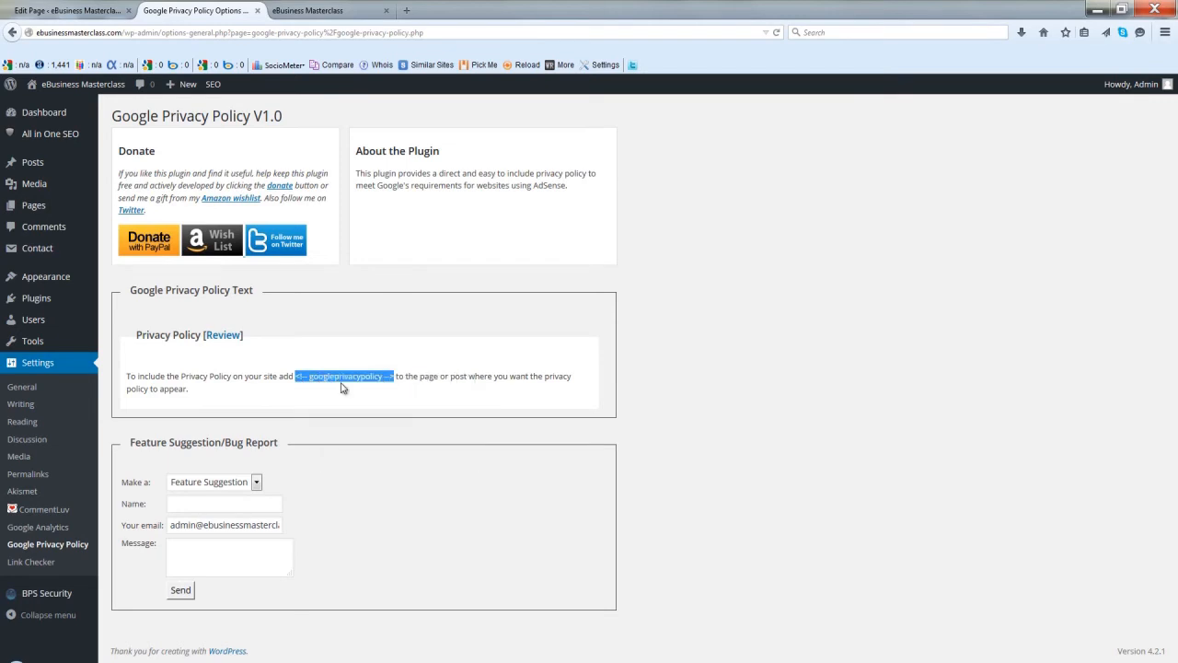
Step: Paste <!-- googleprivacypolicy --> into the Privacy Policy page's content in text mode, update the page and view it on the site
{"action": "left_click", "coordinate": [56, 11]}
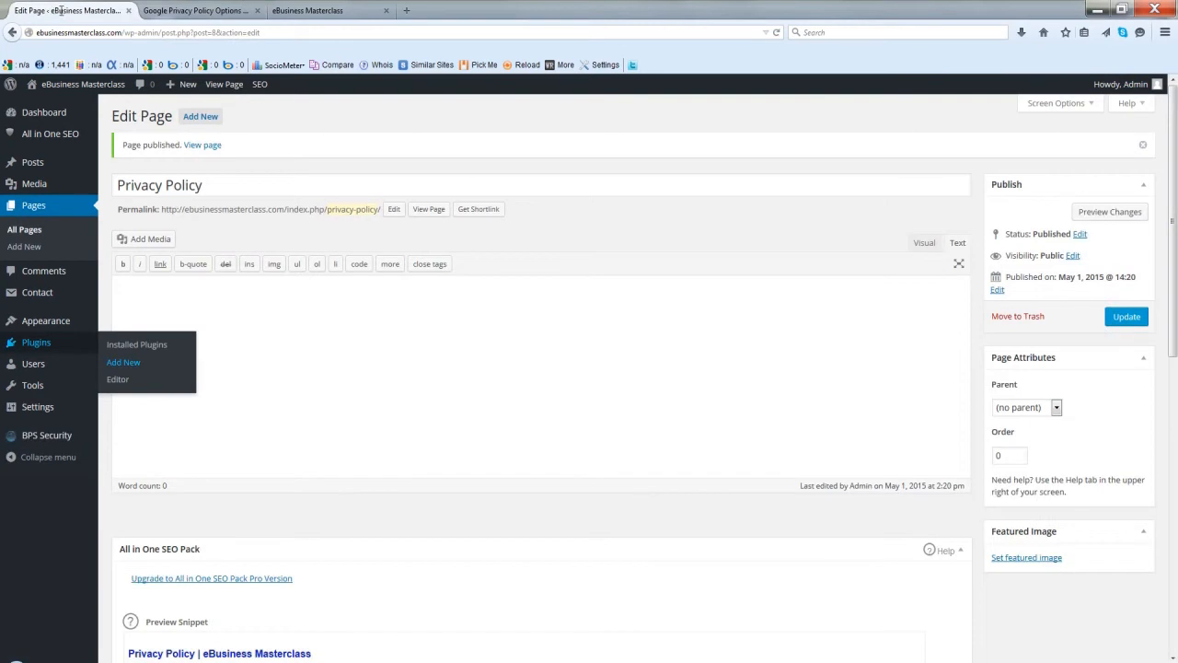
{"action": "left_click", "coordinate": [925, 246]}
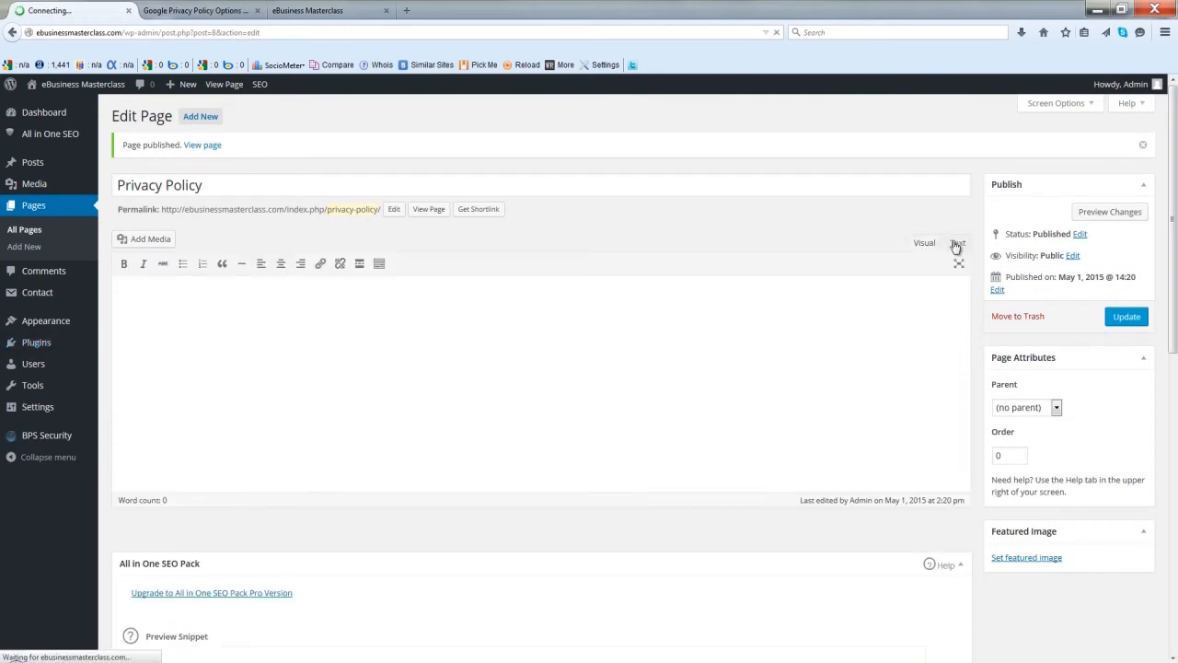
{"action": "left_click", "coordinate": [956, 244]}
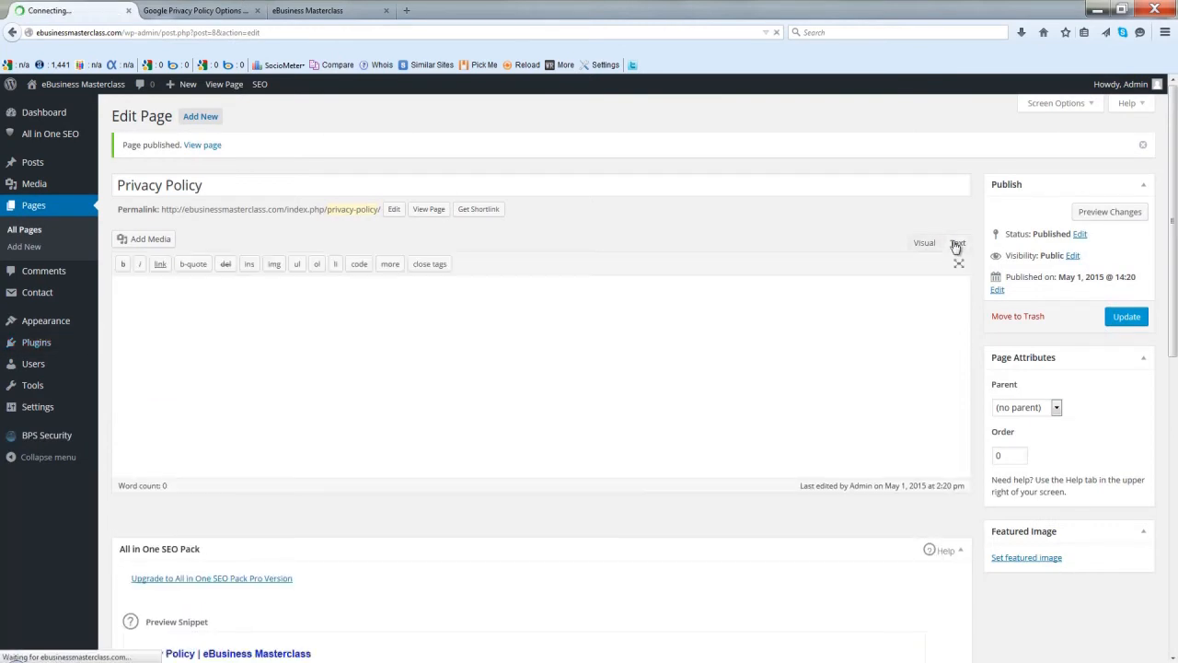
{"action": "right_click", "coordinate": [474, 322]}
{"action": "left_click", "coordinate": [513, 379]}
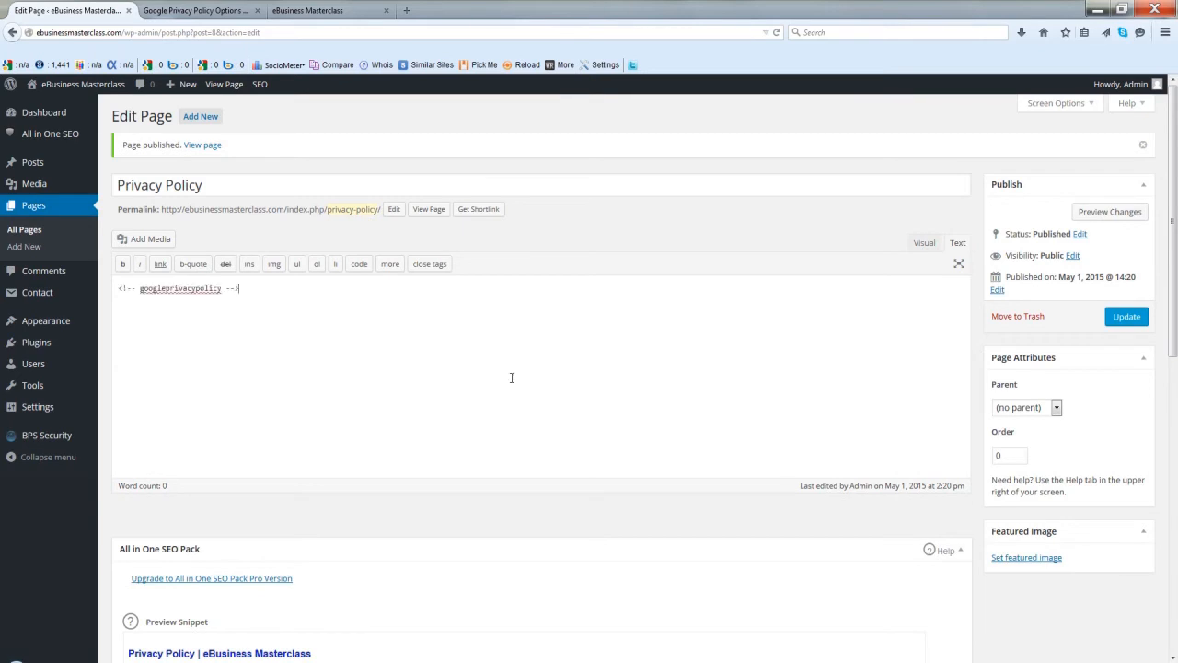
{"action": "left_click", "coordinate": [1128, 321]}
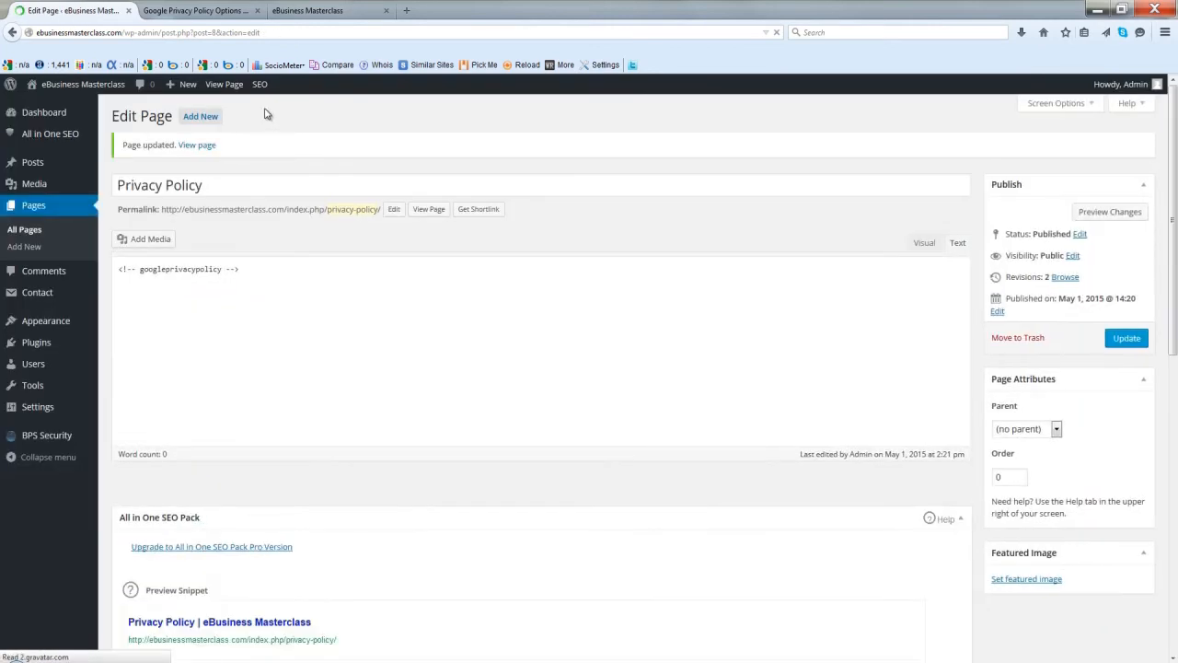
{"action": "left_click", "coordinate": [225, 85]}
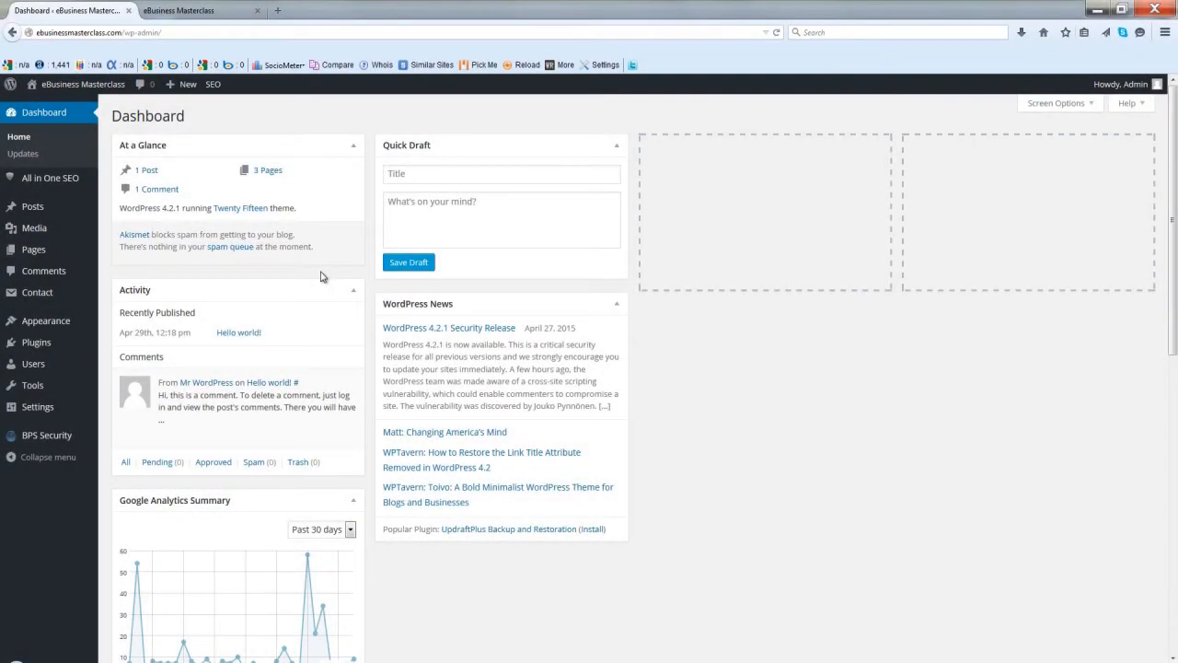
Step: Search the plugin directory for "Google XML Sitemaps", then install and activate the Google XML Sitemaps plugin
{"action": "mouse_move", "coordinate": [41, 342]}
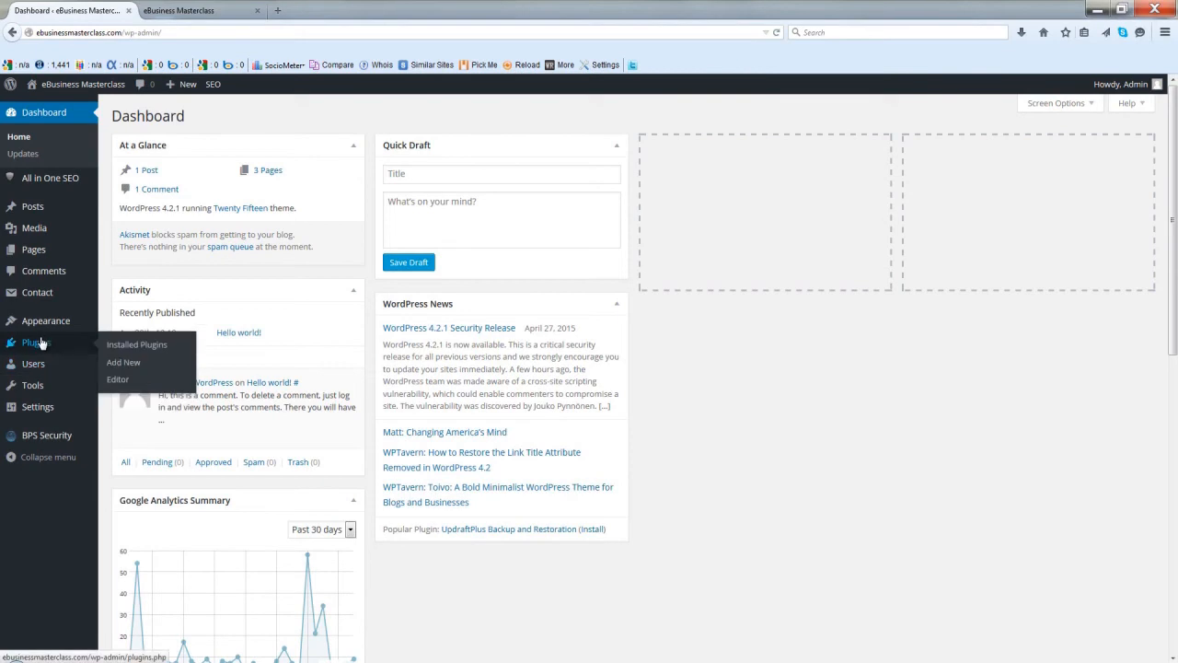
{"action": "left_click", "coordinate": [121, 365]}
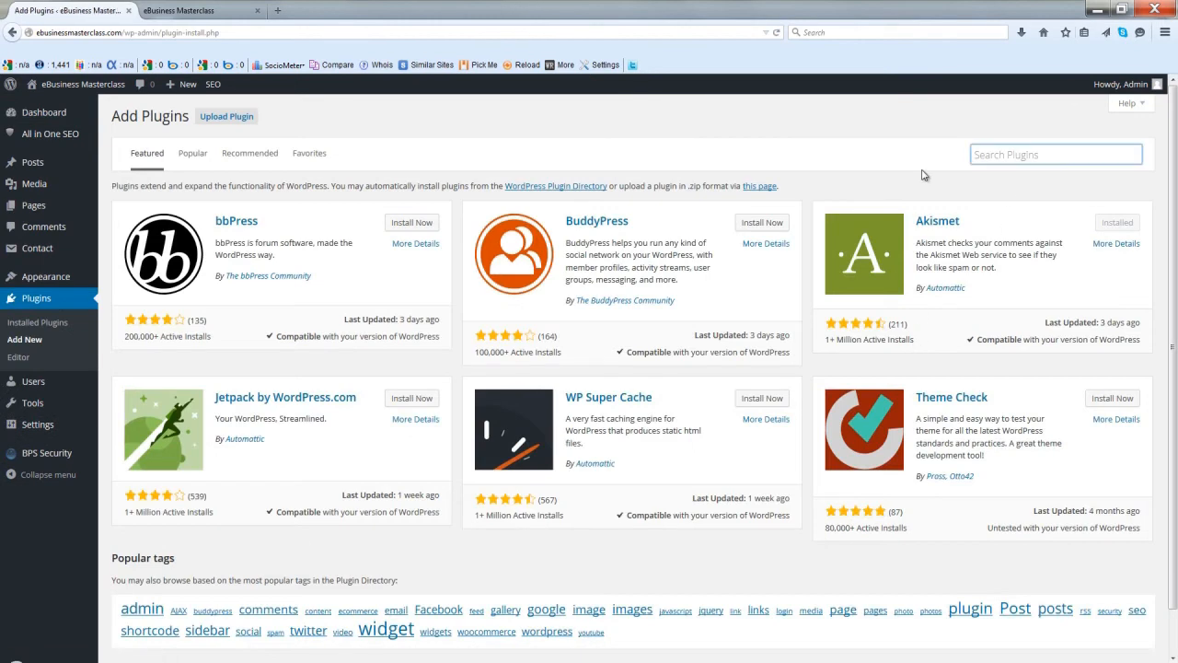
{"action": "key", "text": "ctrl+v"}
{"action": "key", "text": "Return"}
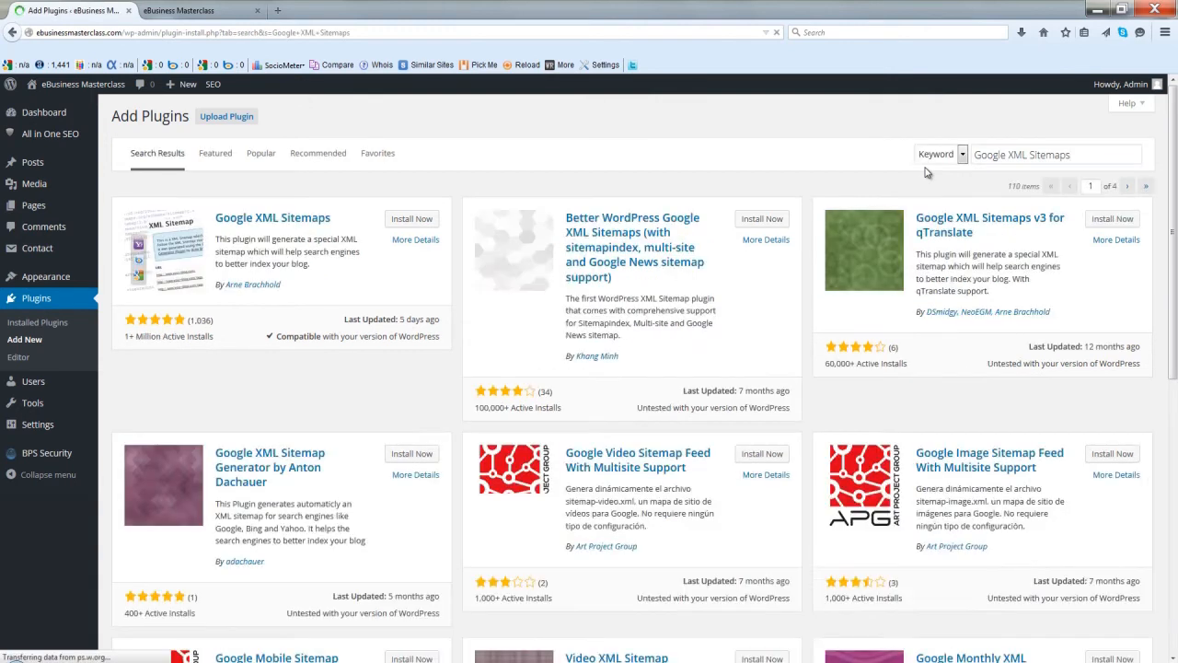
{"action": "left_click", "coordinate": [405, 223]}
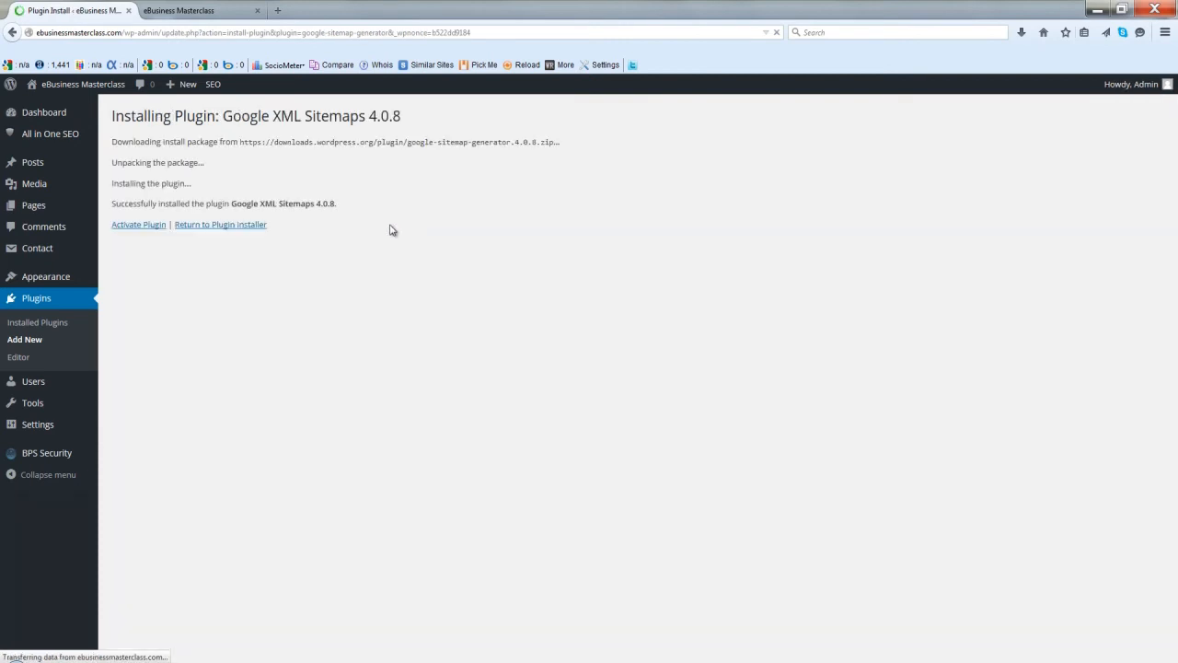
{"action": "left_click", "coordinate": [138, 232]}
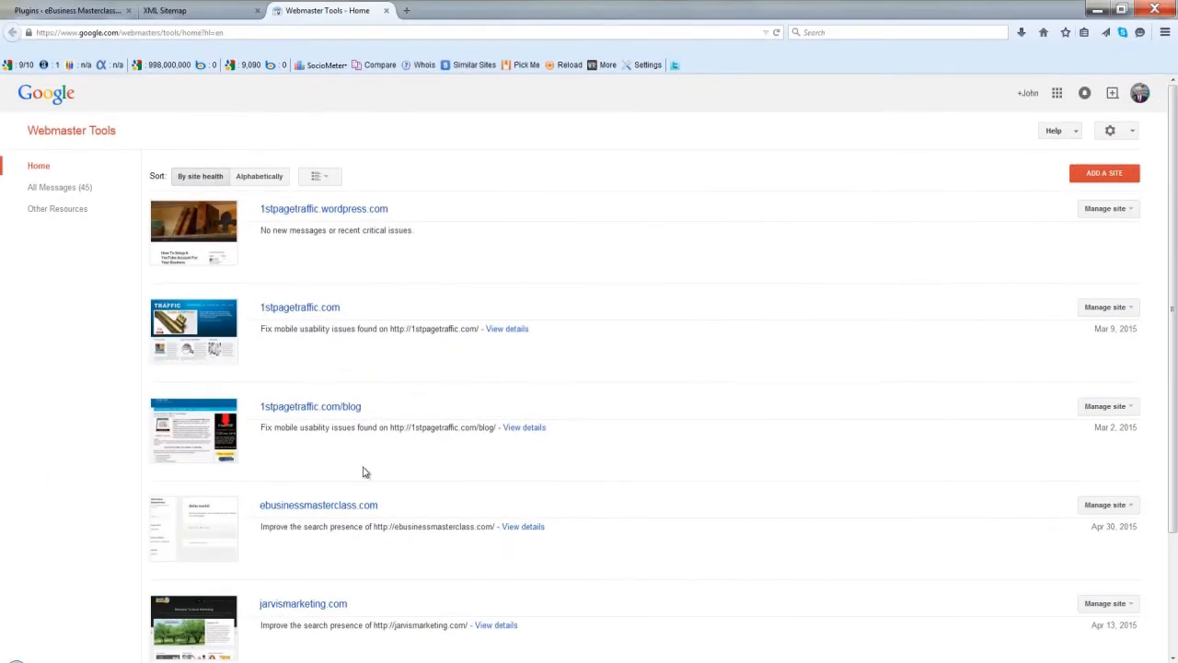
Step: In Google Webmaster Tools, submit sitemap.xml as the sitemap for ebusinessmasterclass.com and refresh the sitemap list
{"action": "left_click", "coordinate": [318, 505]}
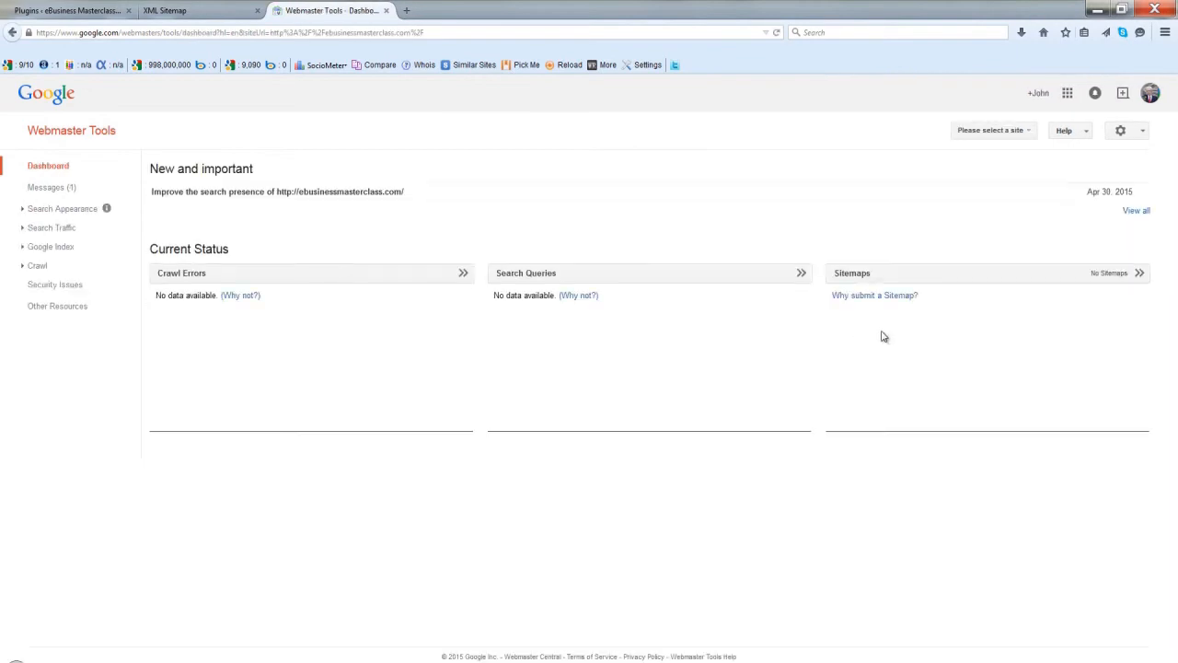
{"action": "left_click", "coordinate": [1115, 275]}
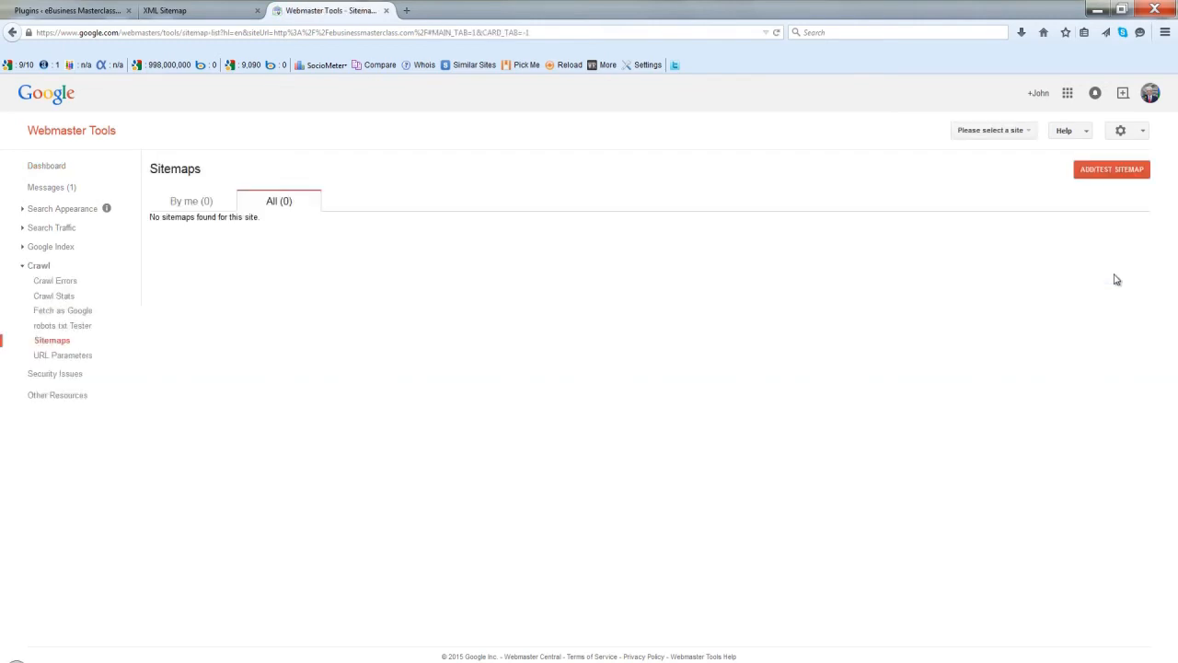
{"action": "left_click", "coordinate": [1105, 177]}
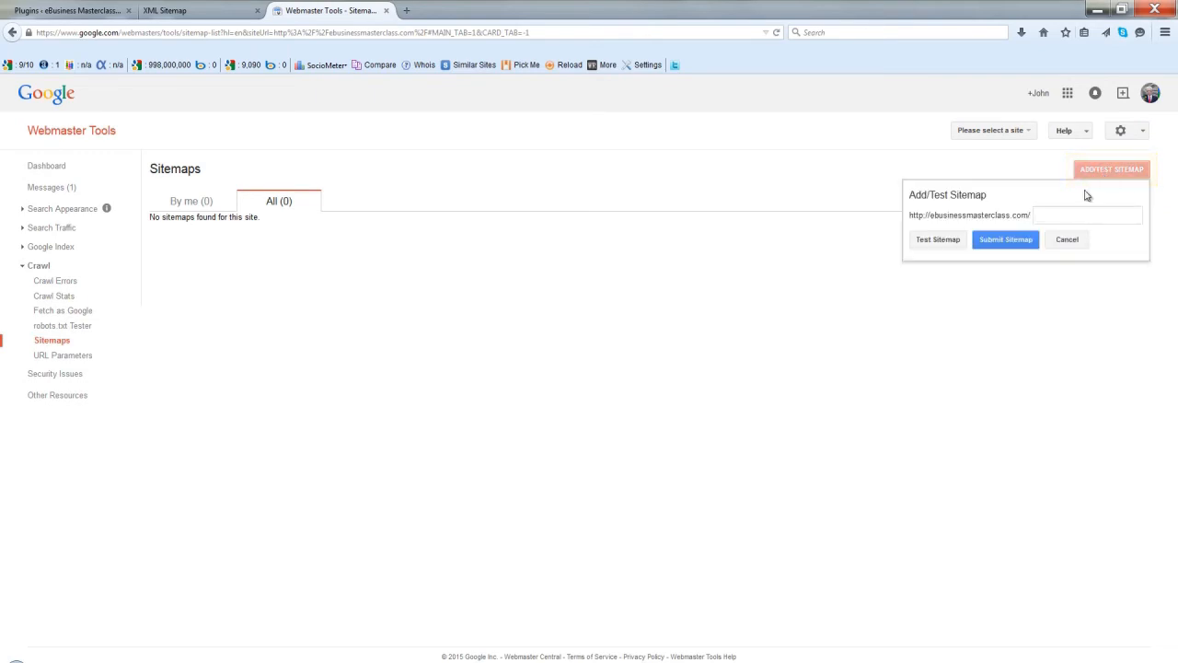
{"action": "left_click", "coordinate": [1045, 215]}
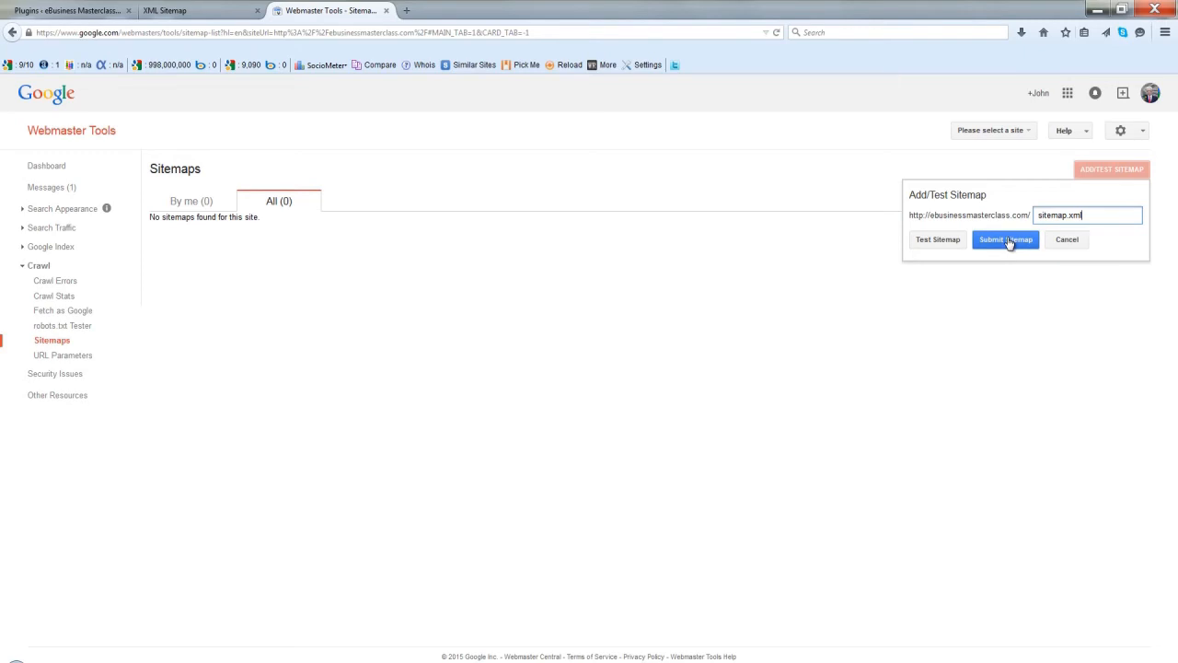
{"action": "left_click", "coordinate": [1008, 241]}
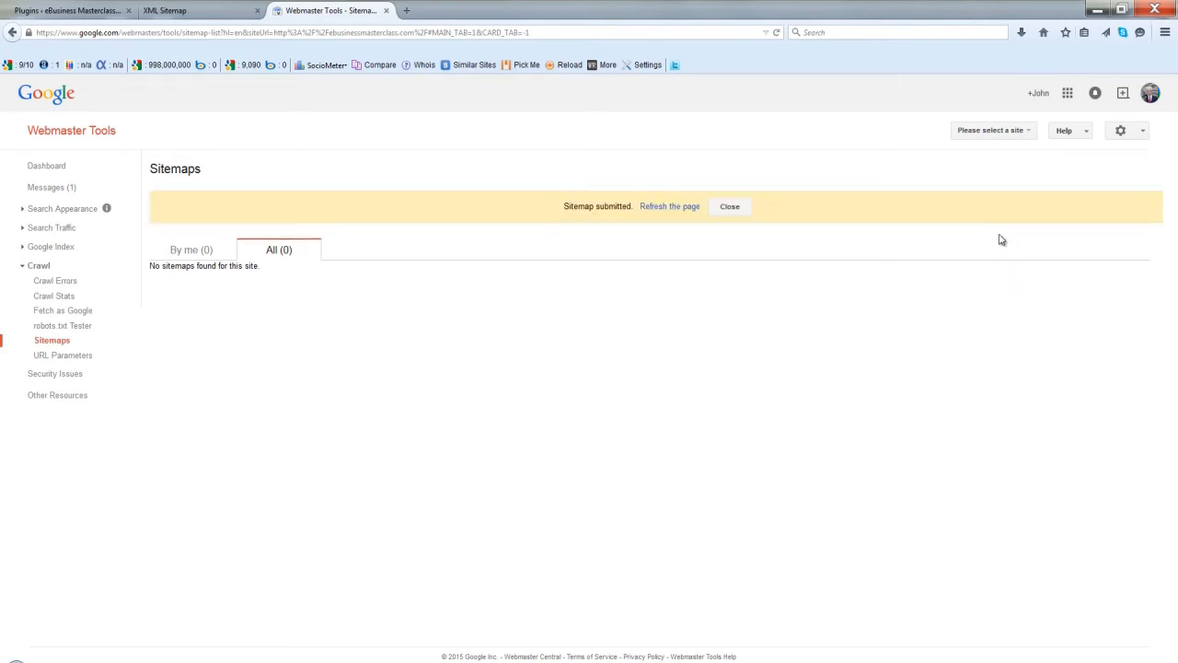
{"action": "left_click", "coordinate": [660, 207]}
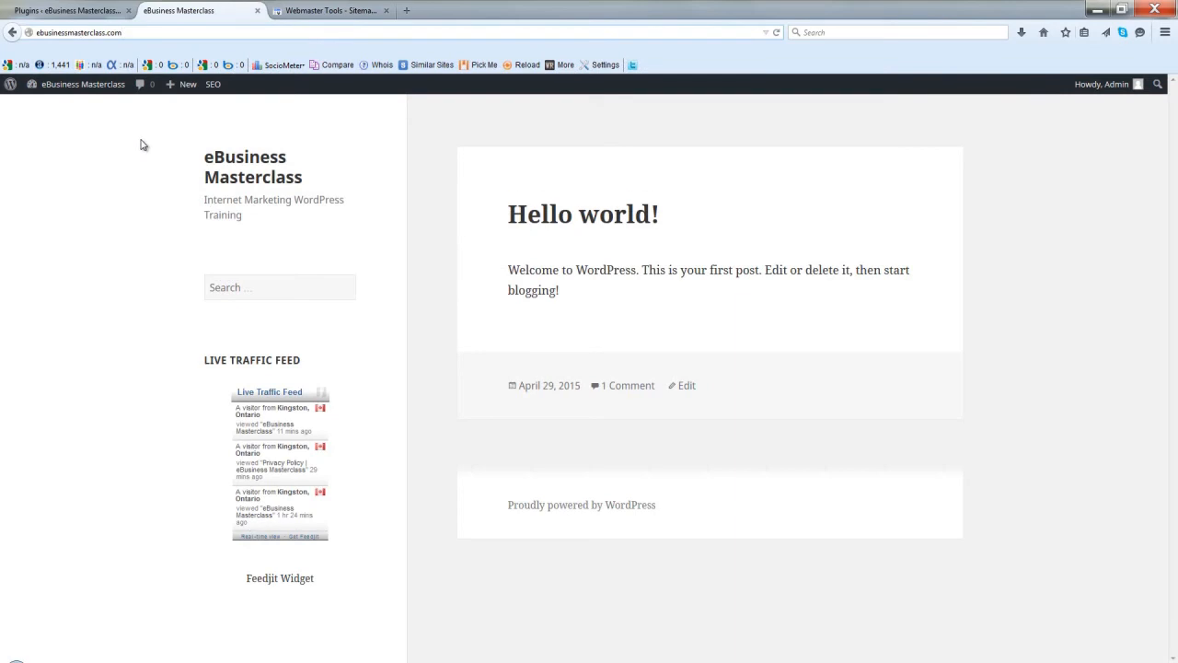
Step: View the site's generated sitemap at ebusinessmasterclass.com/sitemap.xml
{"action": "type", "text": "/sitemap.xml"}
{"action": "key", "text": "Return"}
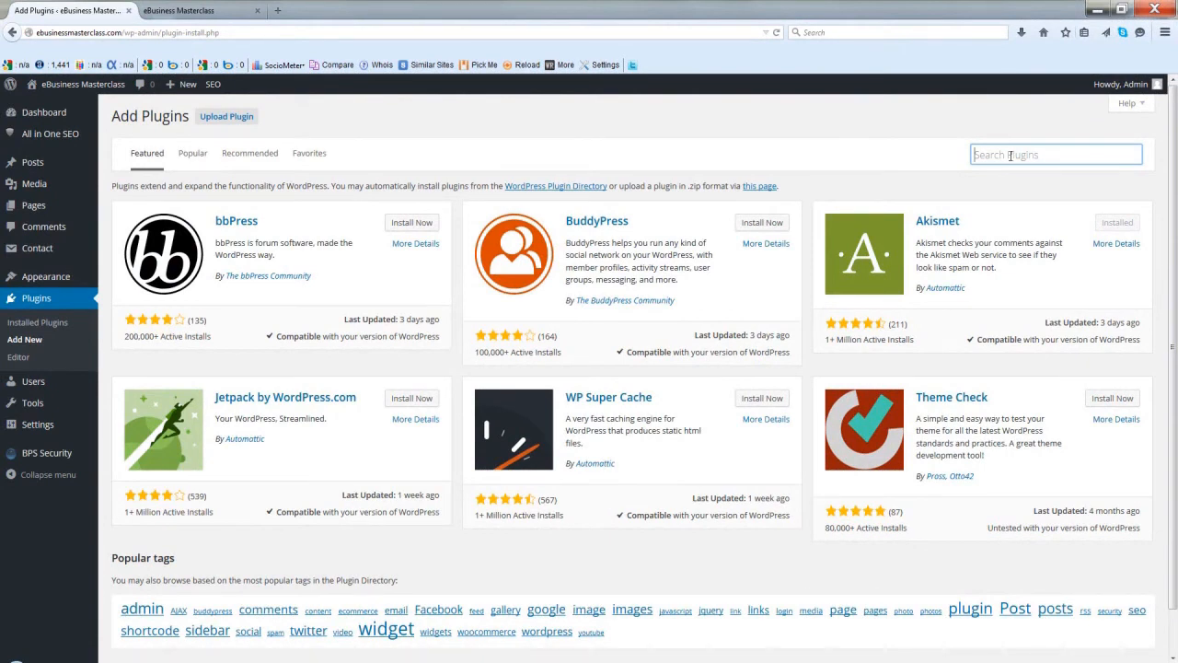
Step: Search the plugin directory for "Permalinks Moved Permanently" and install the plugin of that name
{"action": "type", "text": "Permalinks Moved Permanently"}
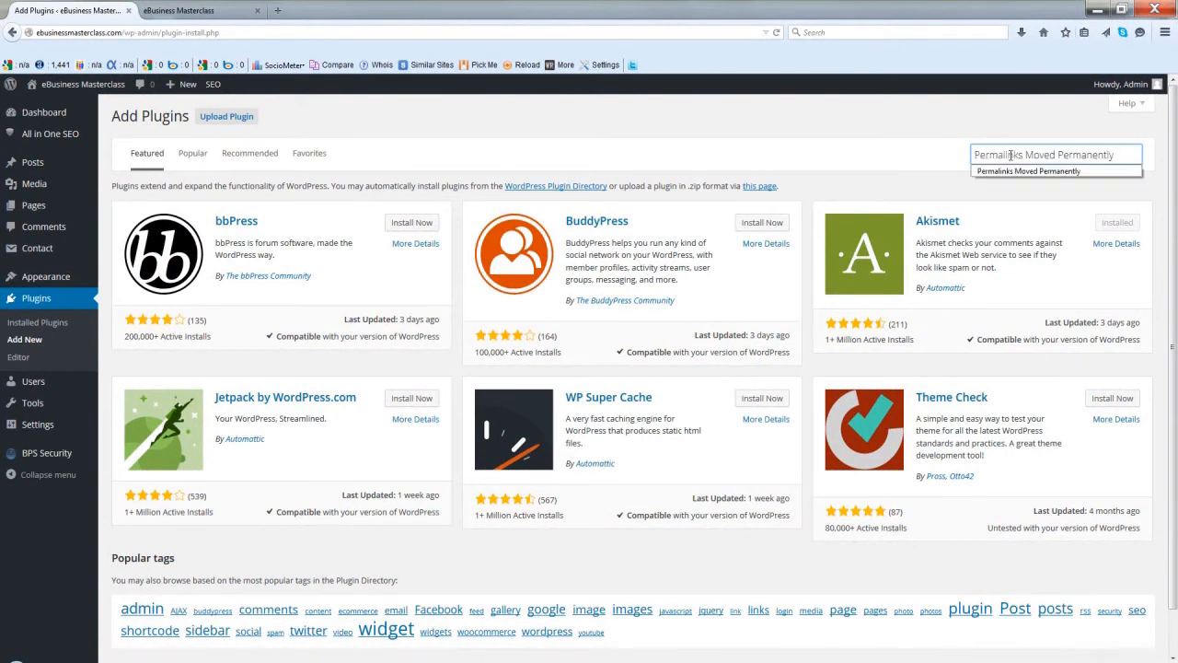
{"action": "key", "text": "Return"}
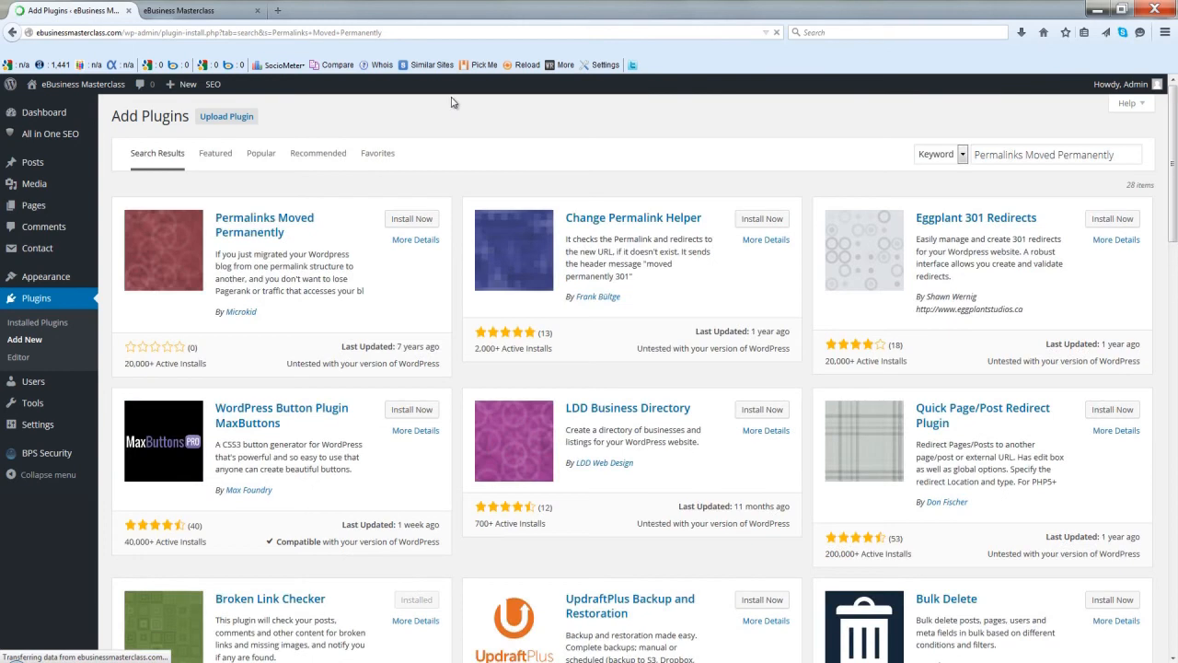
{"action": "left_click", "coordinate": [411, 220]}
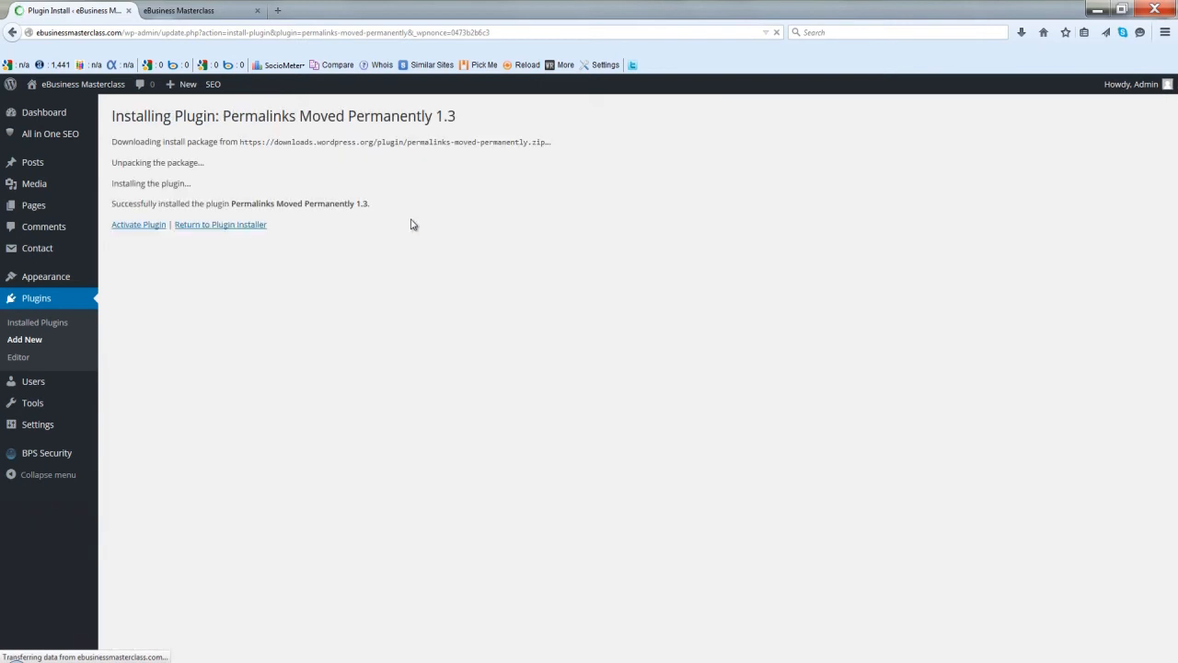
Step: Activate the newly installed Permalinks Moved Permanently plugin
{"action": "left_click", "coordinate": [126, 230]}
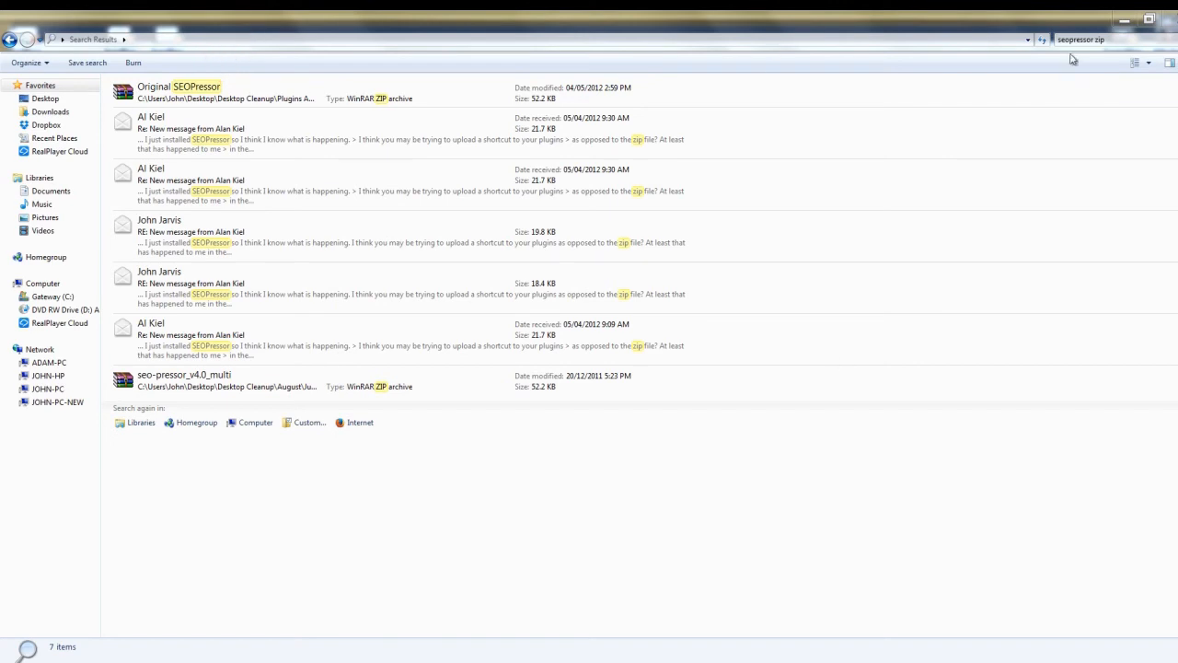
Step: Move the Original SEOPressor ZIP archive from the file search results onto the desktop and close the search window
{"action": "left_click", "coordinate": [1151, 20]}
{"action": "left_click_drag", "start_coordinate": [424, 245], "coordinate": [529, 46]}
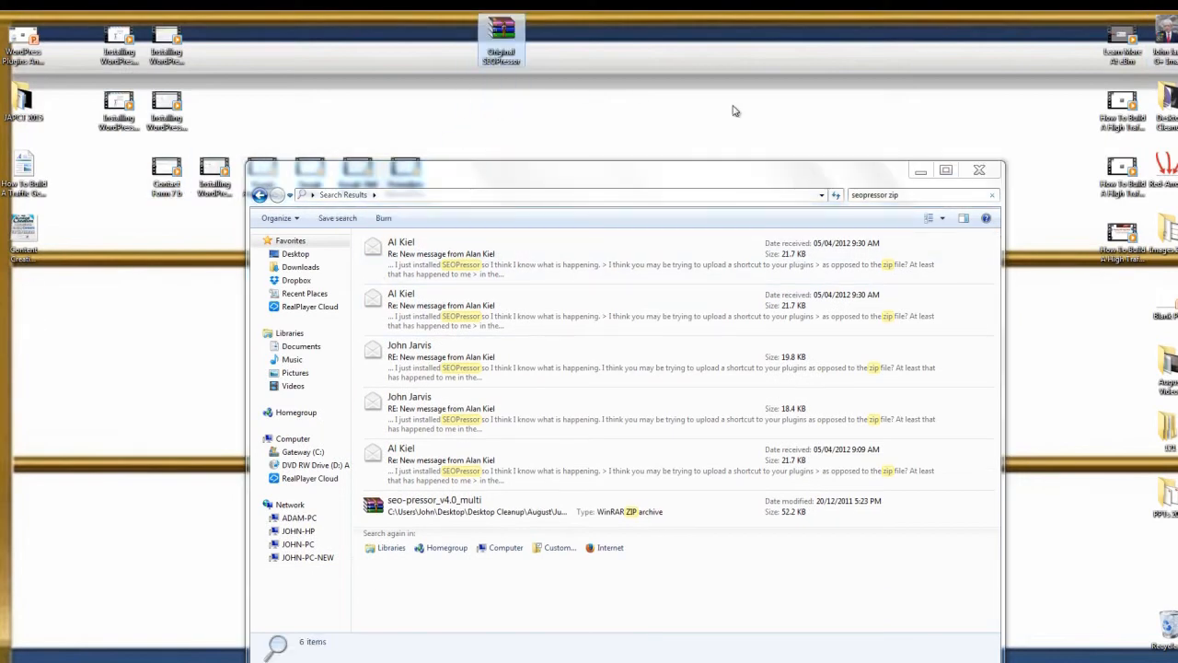
{"action": "left_click", "coordinate": [977, 172]}
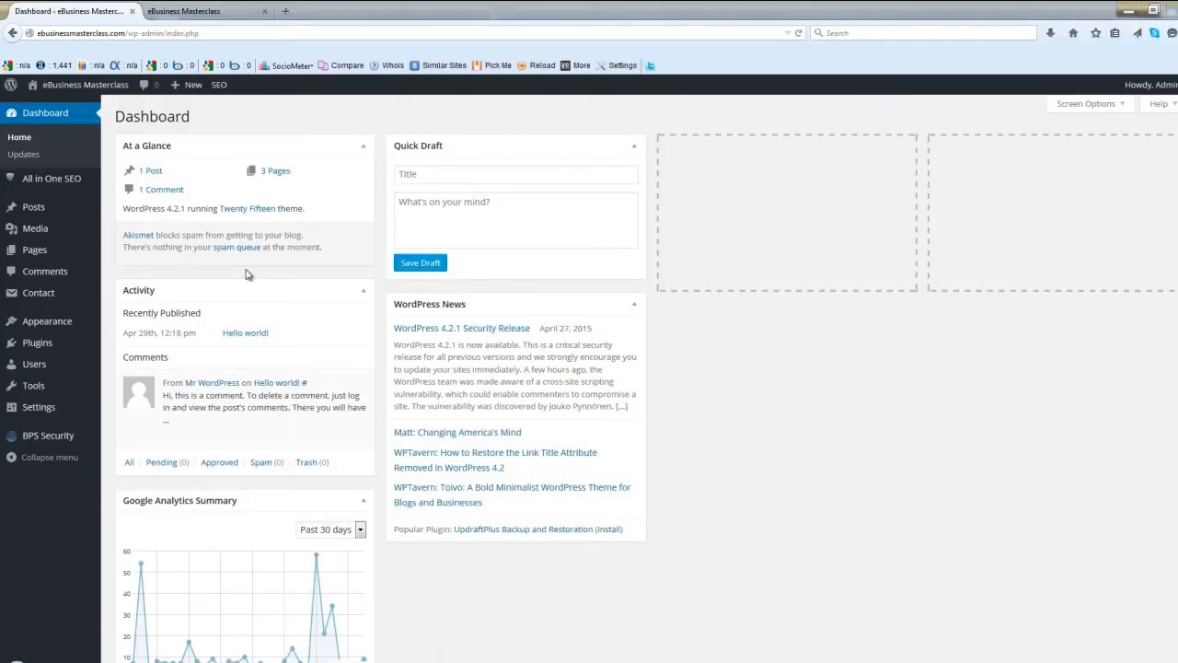
Step: Upload Original SEOPressor.zip from the desktop as a new WordPress plugin, then install and activate it
{"action": "mouse_move", "coordinate": [28, 350]}
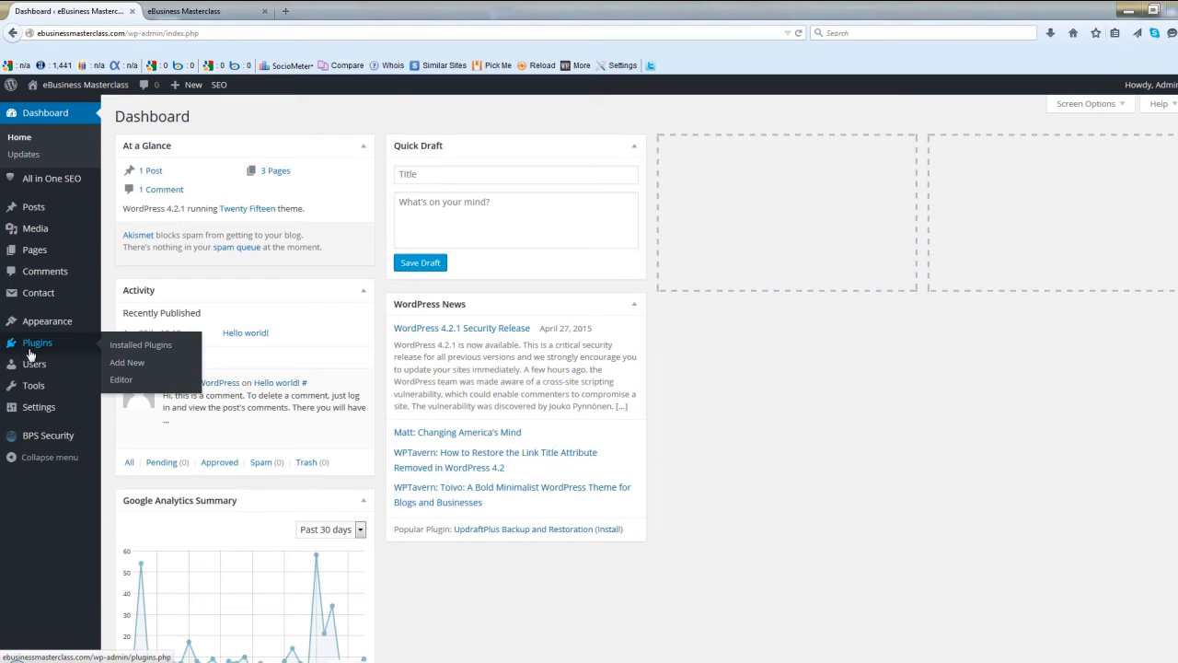
{"action": "left_click", "coordinate": [139, 366]}
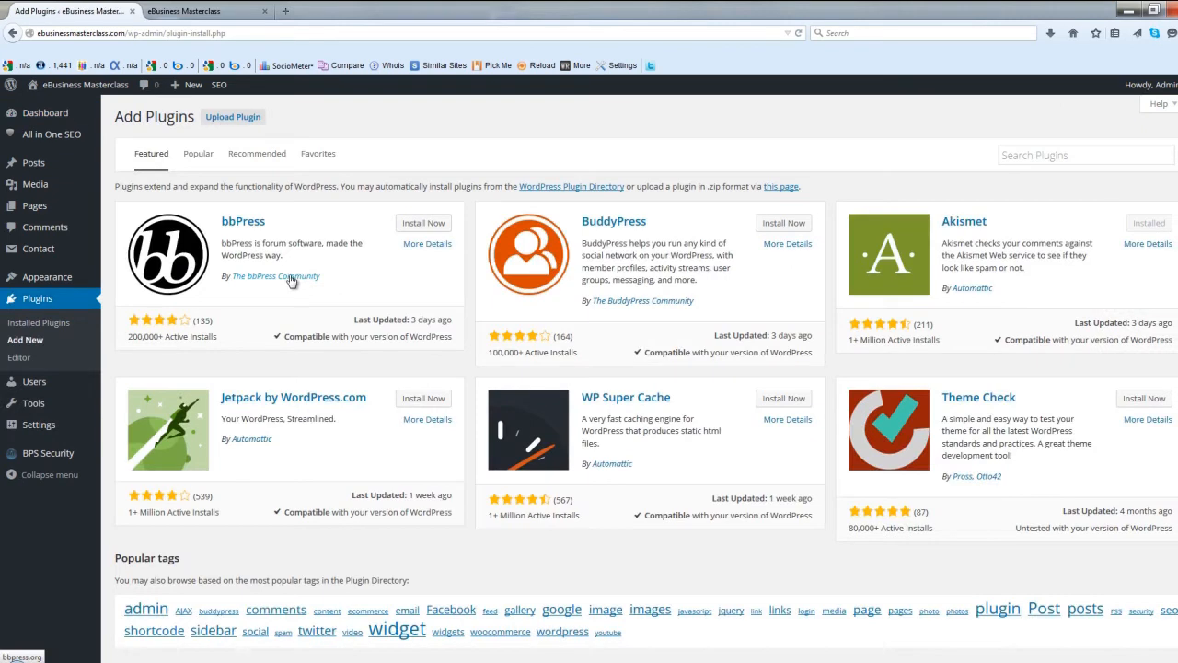
{"action": "left_click", "coordinate": [224, 118]}
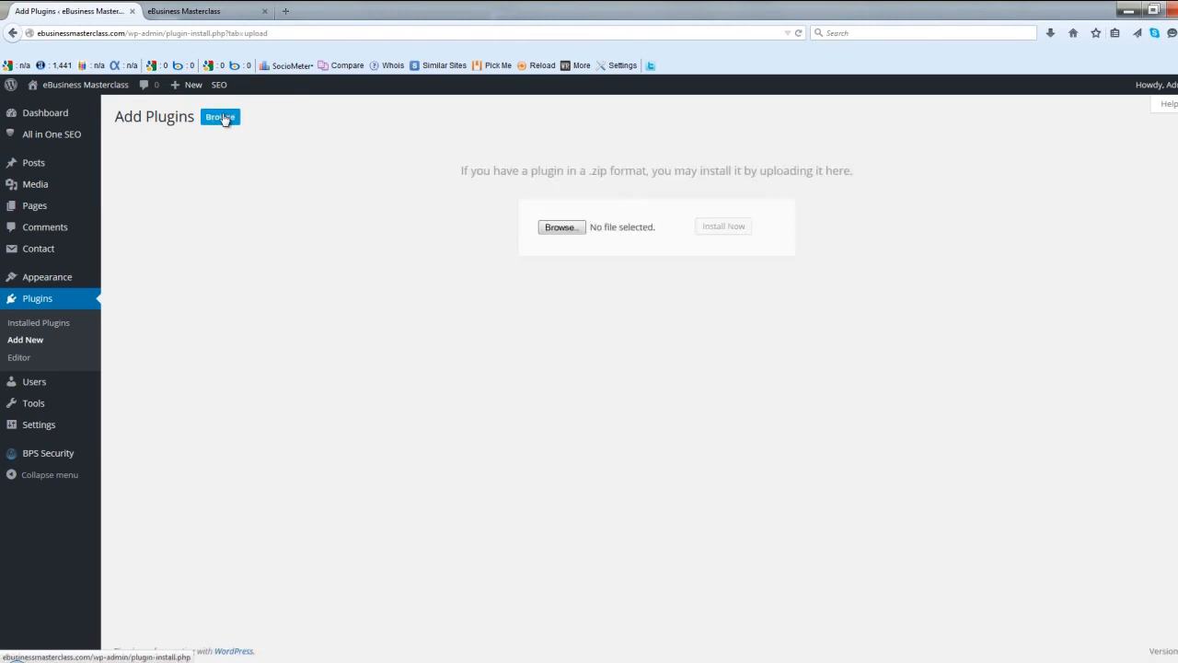
{"action": "left_click", "coordinate": [559, 228]}
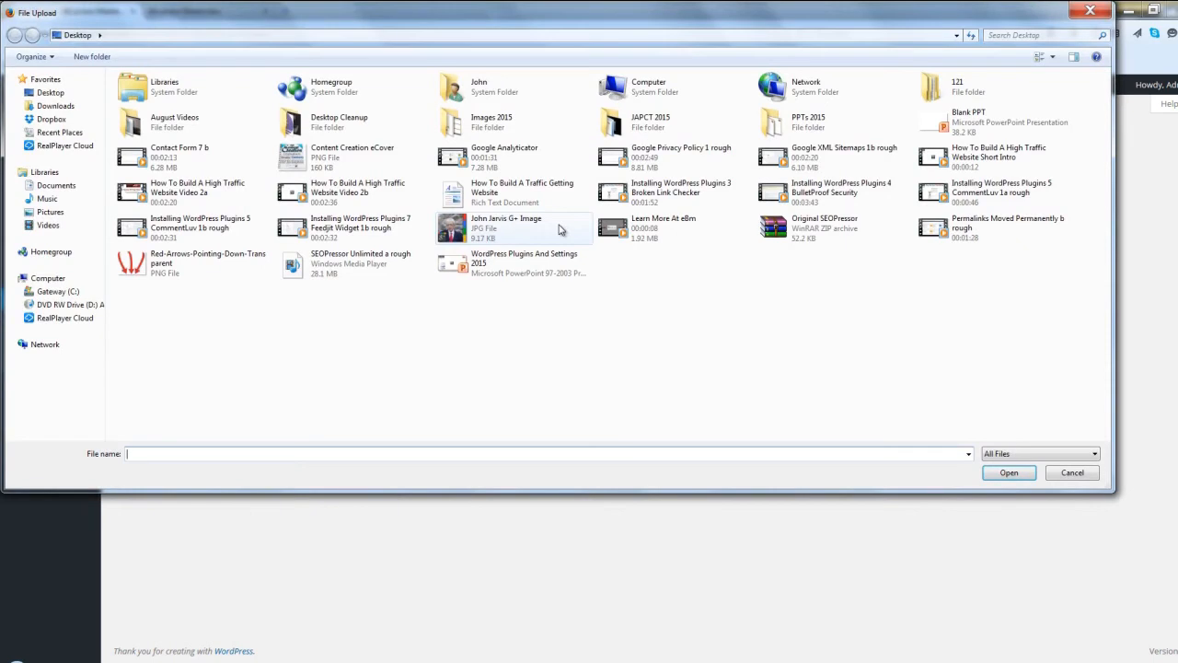
{"action": "left_click", "coordinate": [823, 232]}
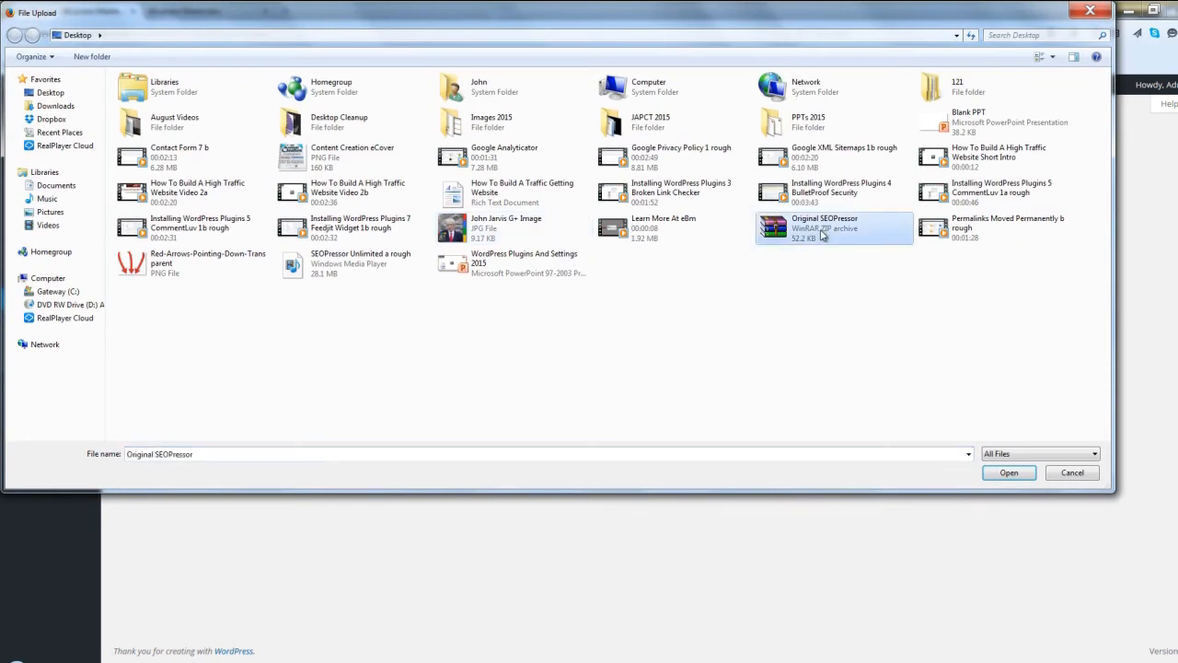
{"action": "left_click", "coordinate": [1000, 473]}
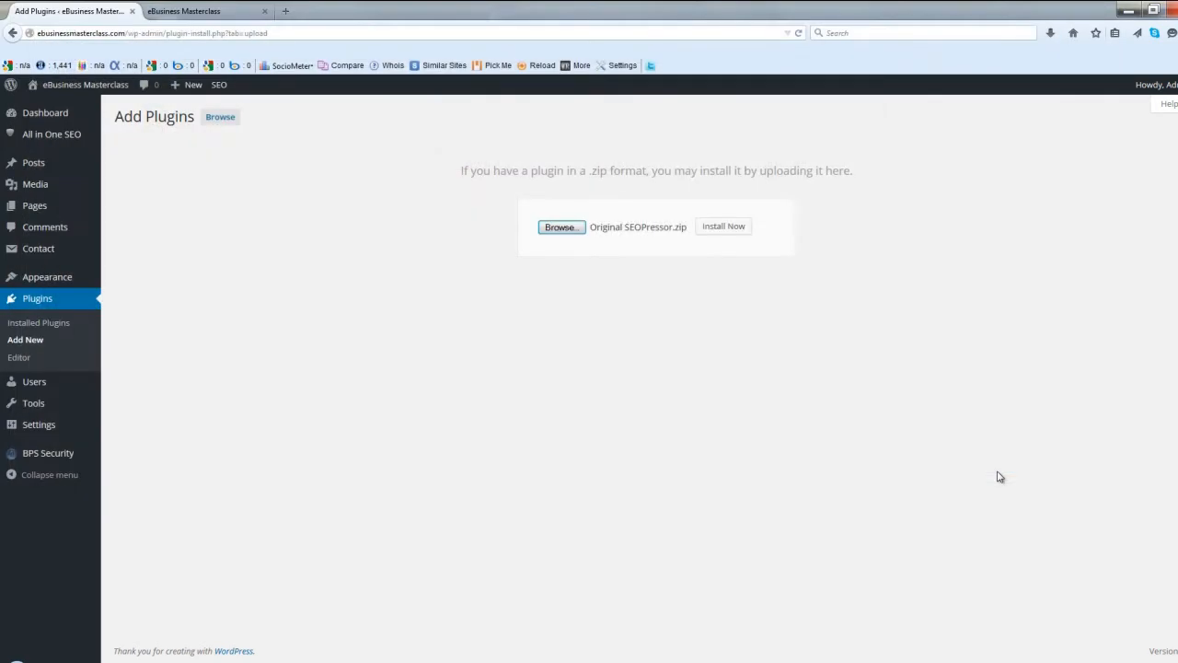
{"action": "left_click", "coordinate": [718, 229]}
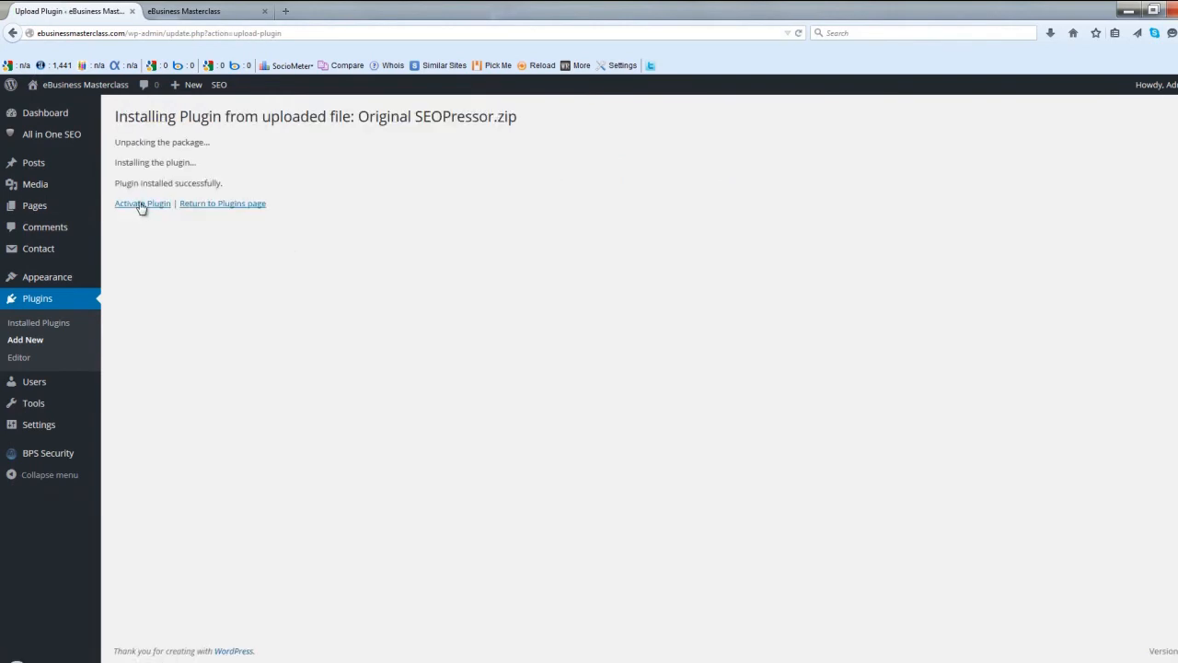
{"action": "left_click", "coordinate": [142, 207]}
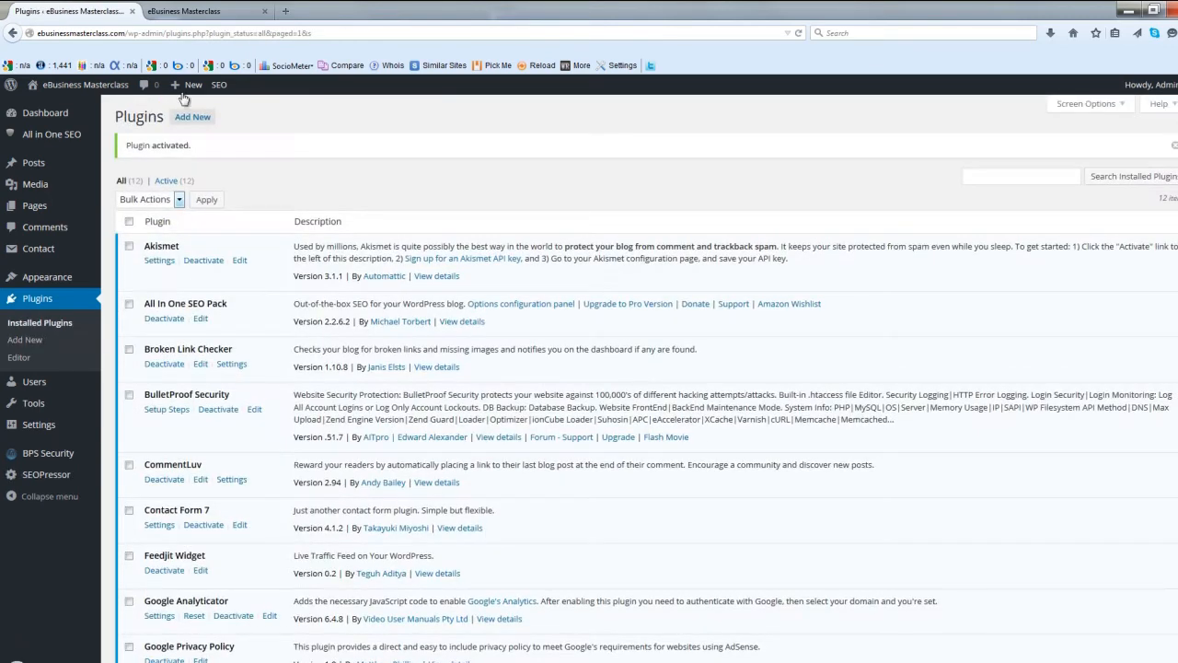
Step: Reload the eBusiness Masterclass homepage to check its footer for the SEOPressor attribution
{"action": "left_click", "coordinate": [198, 13]}
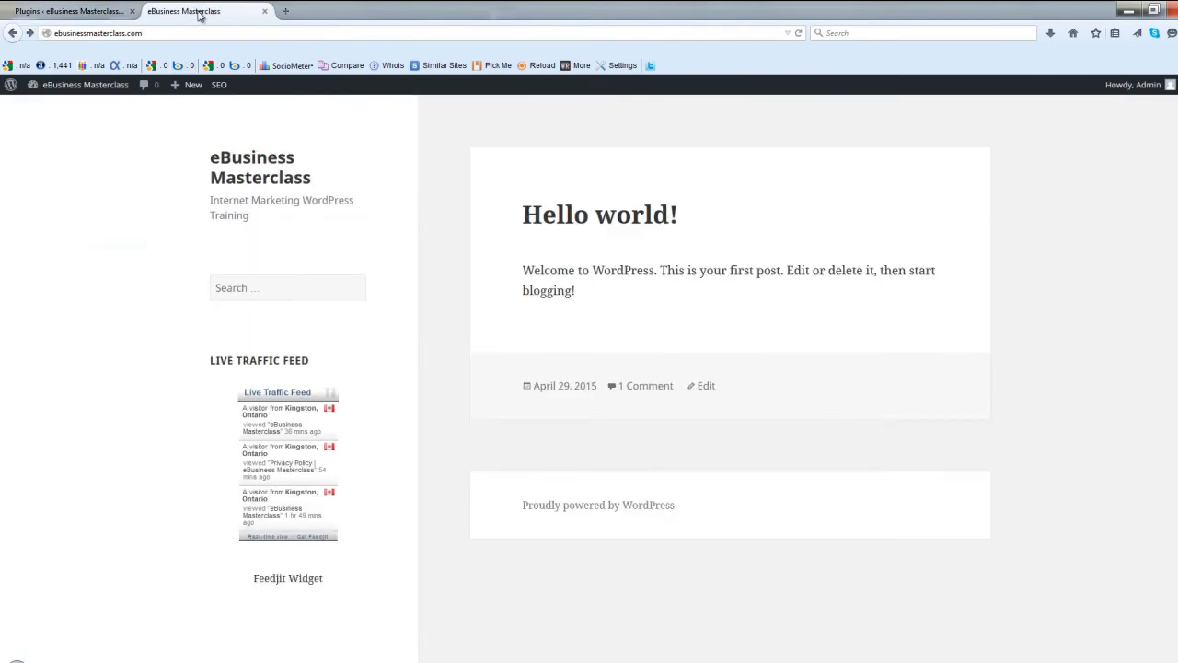
{"action": "left_click", "coordinate": [800, 35]}
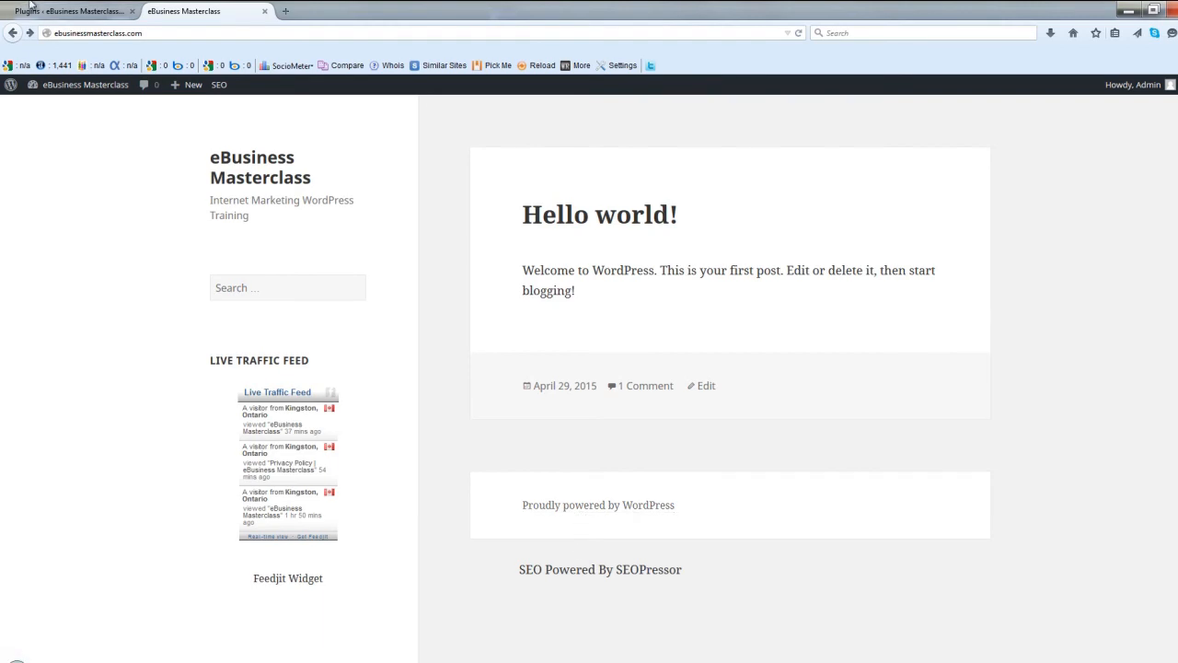
Step: Disable the SEOPressor attribution link in the plugin's general settings, save the changes and reload the homepage
{"action": "left_click", "coordinate": [57, 11]}
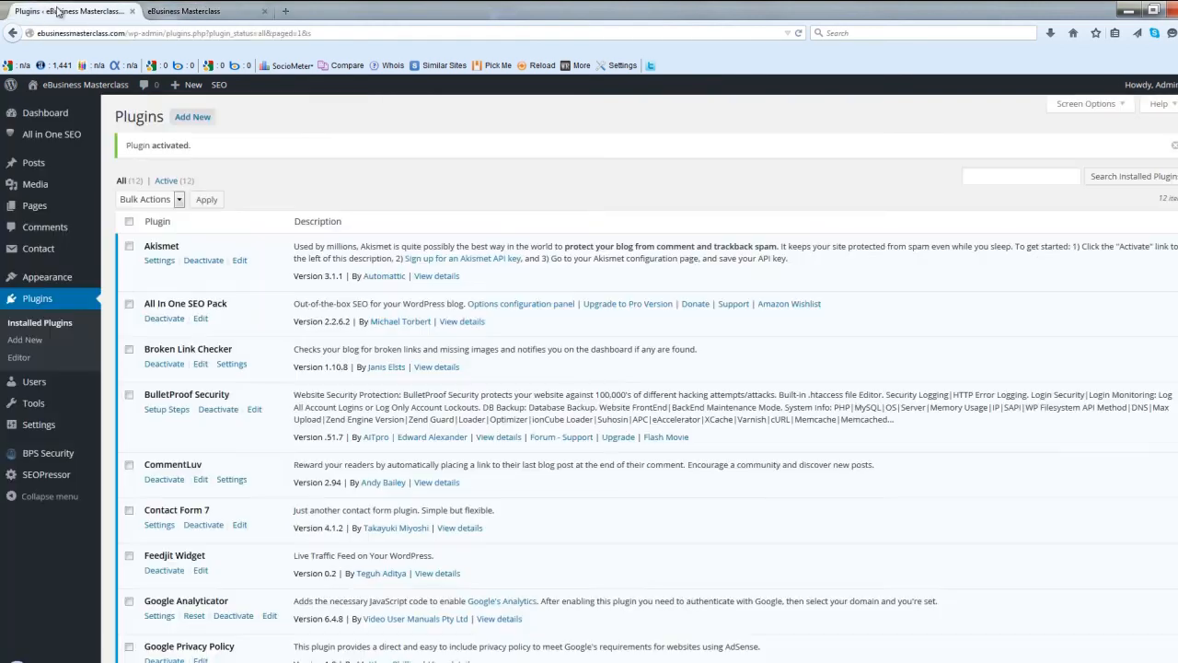
{"action": "mouse_move", "coordinate": [52, 476]}
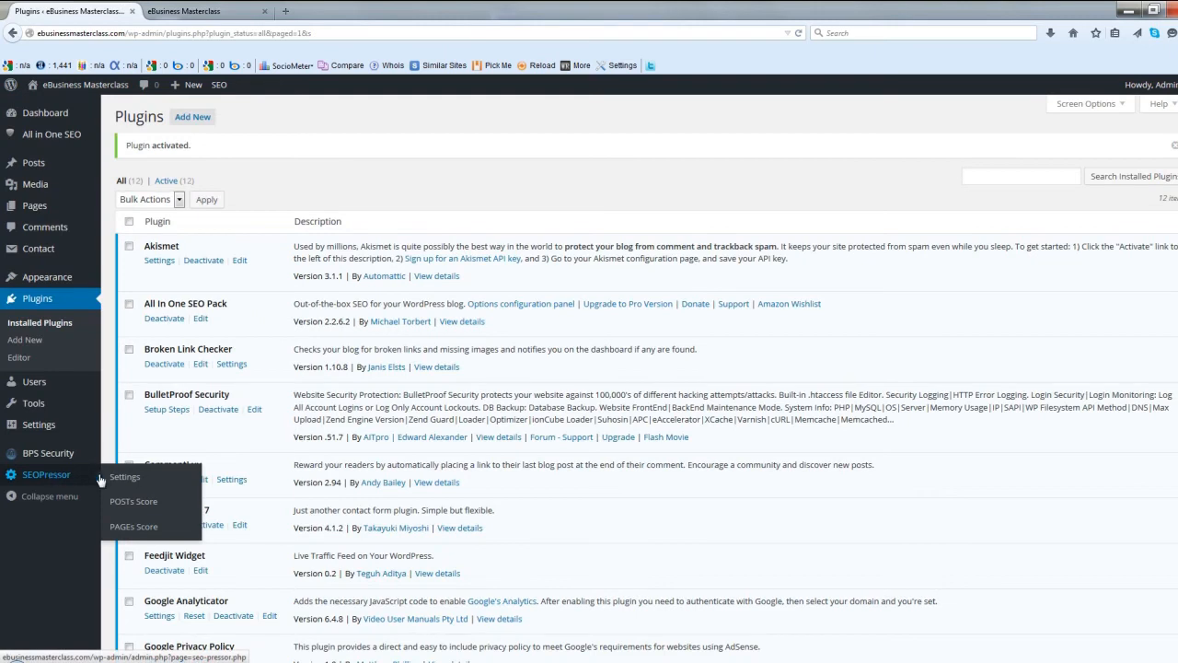
{"action": "left_click", "coordinate": [124, 479]}
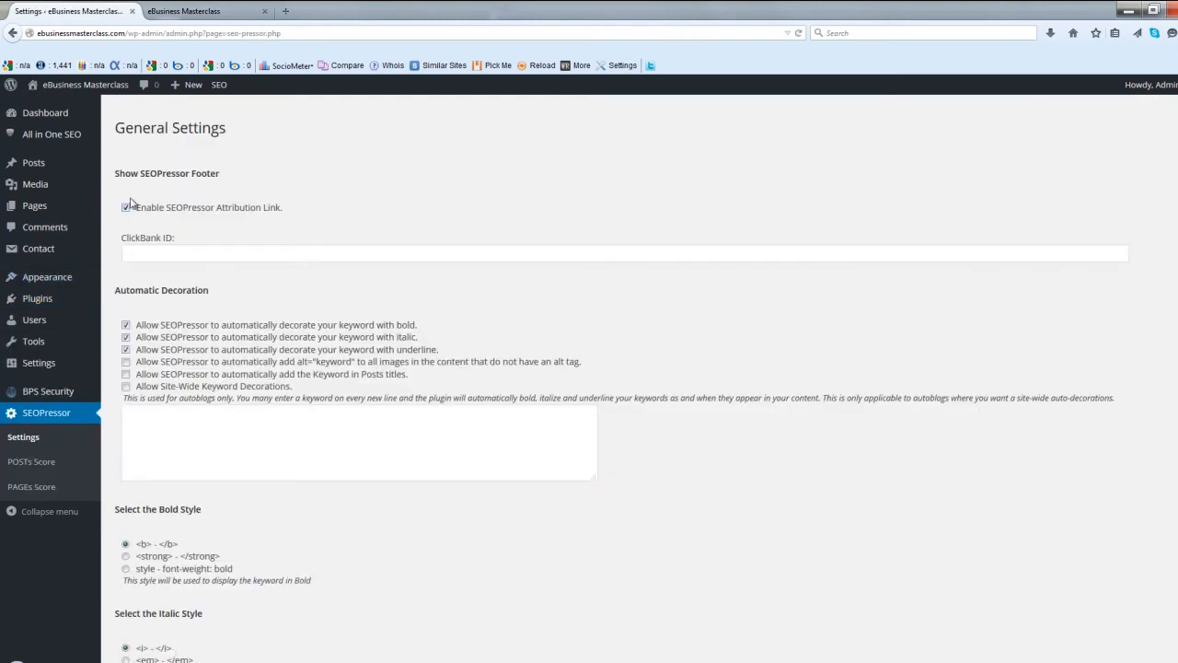
{"action": "left_click", "coordinate": [126, 209]}
{"action": "scroll", "coordinate": [342, 281], "scroll_direction": "down", "scroll_amount": 3}
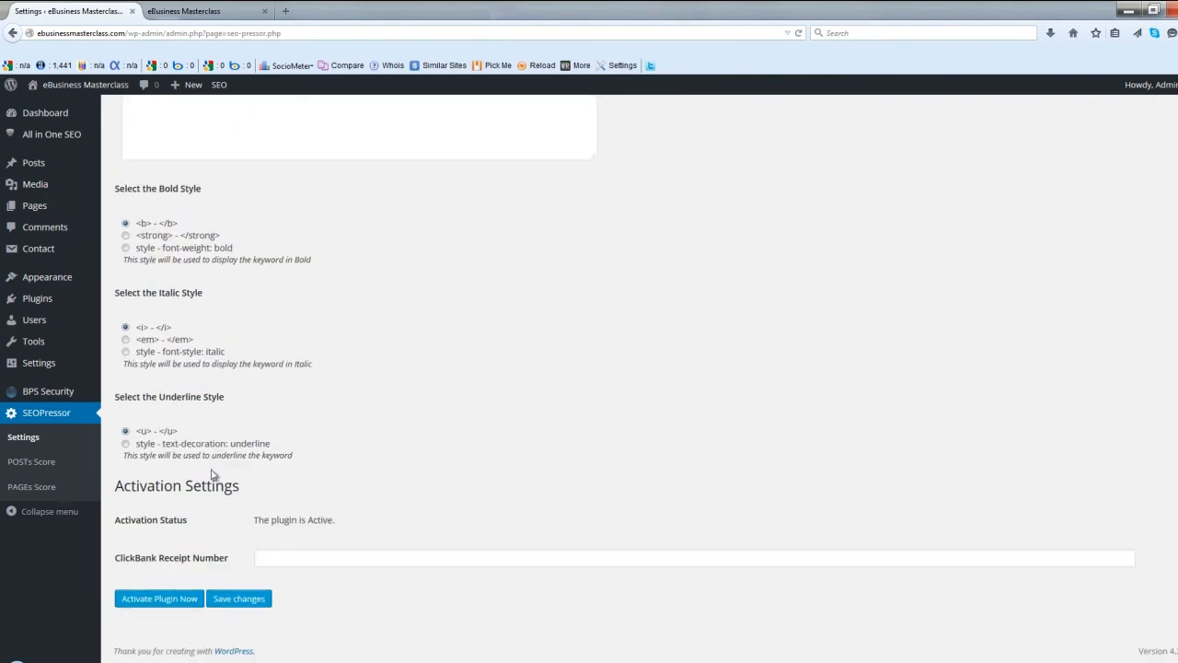
{"action": "left_click", "coordinate": [241, 599]}
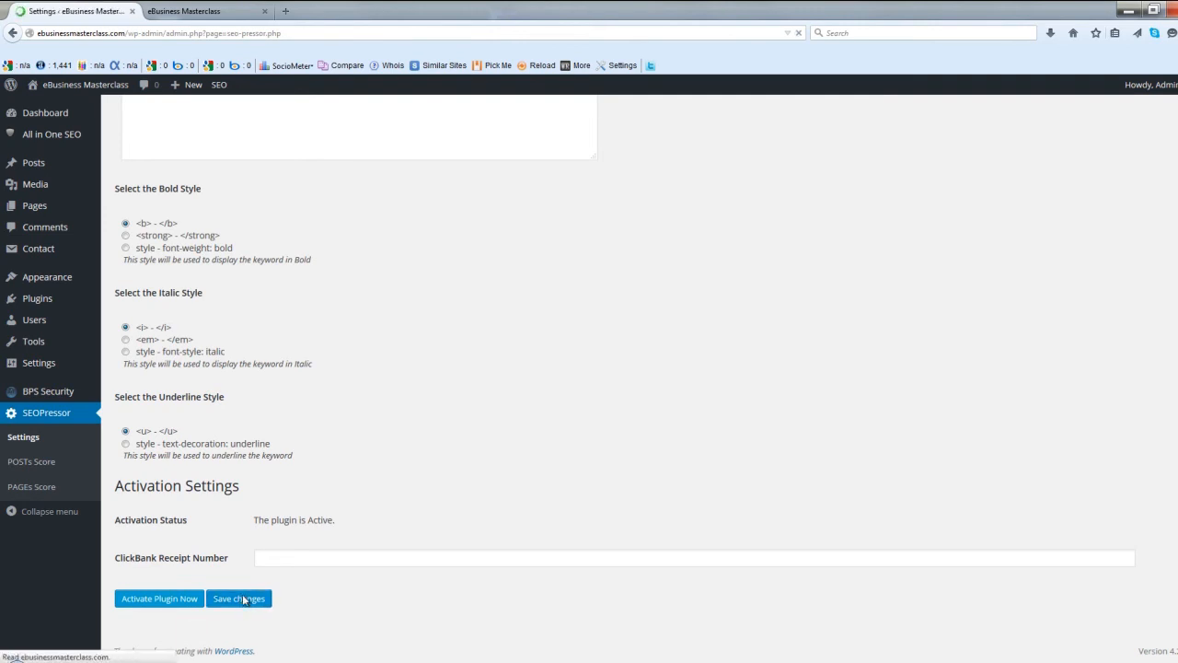
{"action": "left_click", "coordinate": [206, 13]}
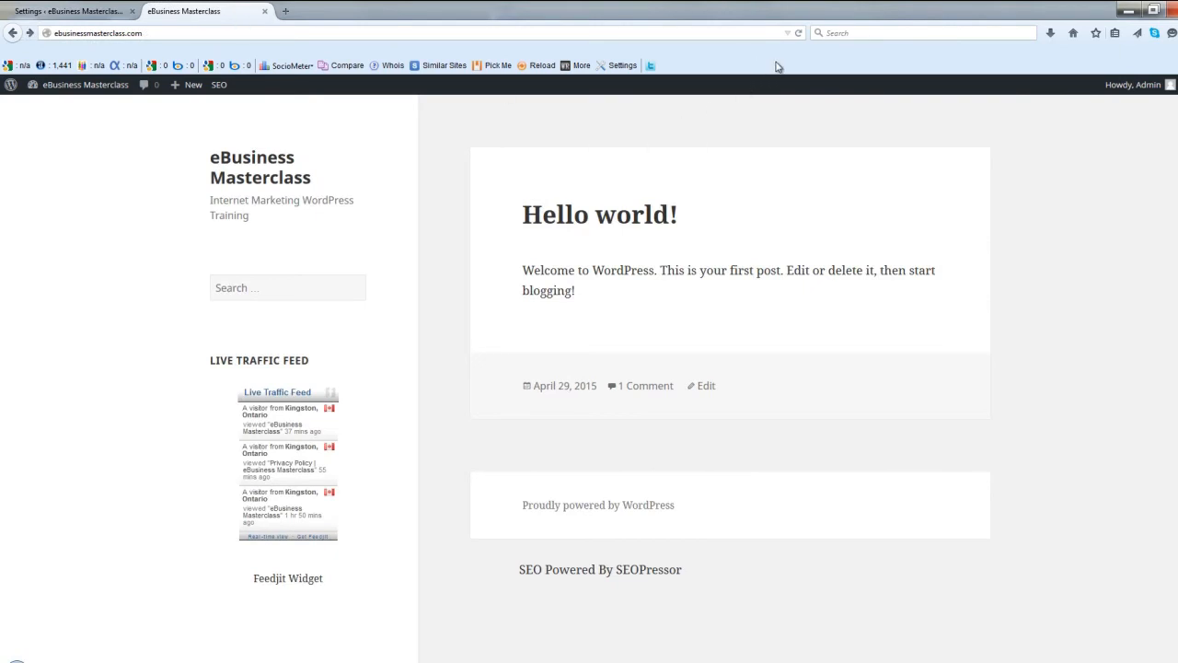
{"action": "left_click", "coordinate": [800, 34]}
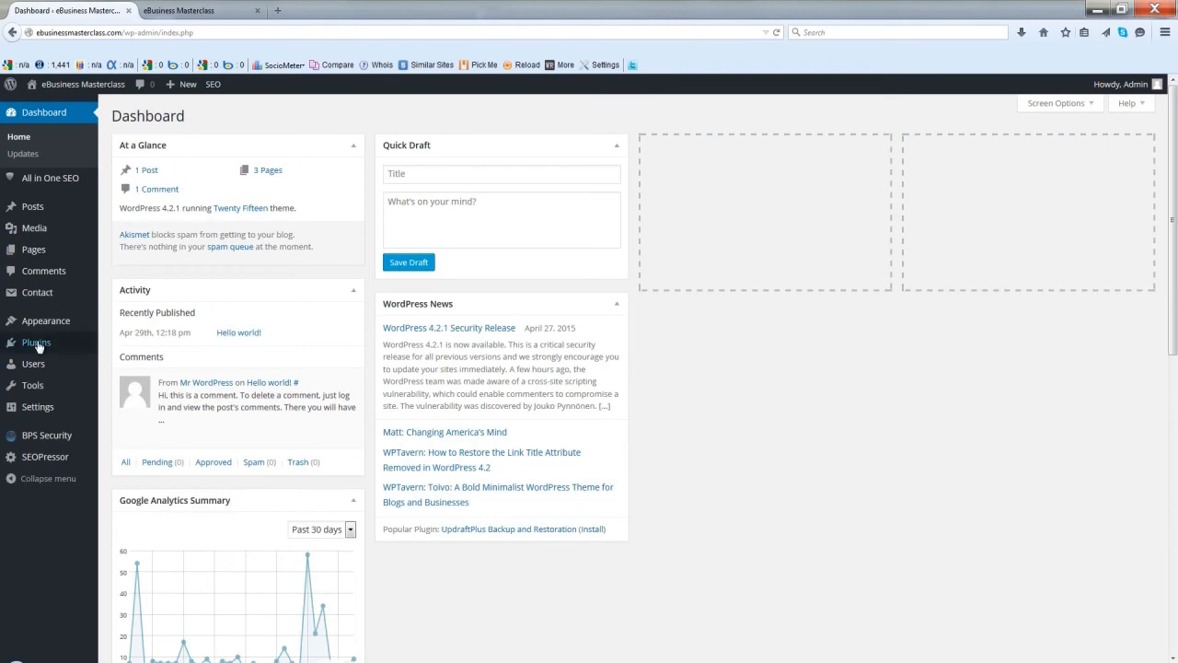
Step: Search the plugin directory for "SI Captcha Anti-Spam", then install and activate the SI CAPTCHA Anti-Spam plugin
{"action": "mouse_move", "coordinate": [43, 345]}
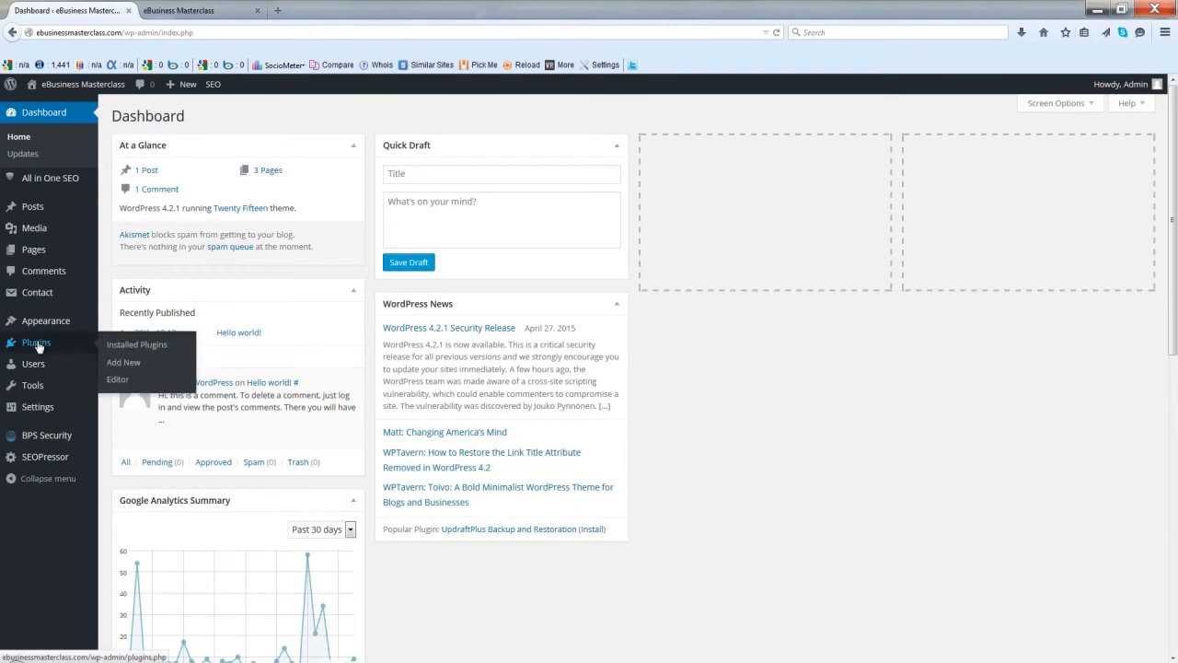
{"action": "left_click", "coordinate": [125, 364]}
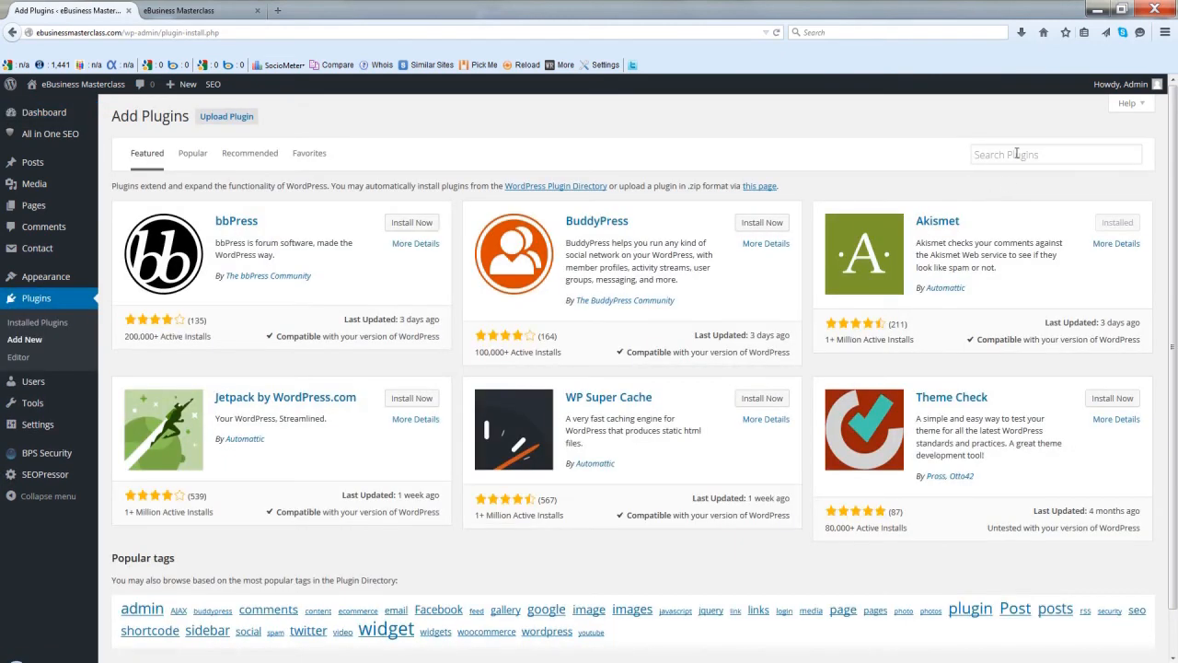
{"action": "left_click", "coordinate": [1016, 154]}
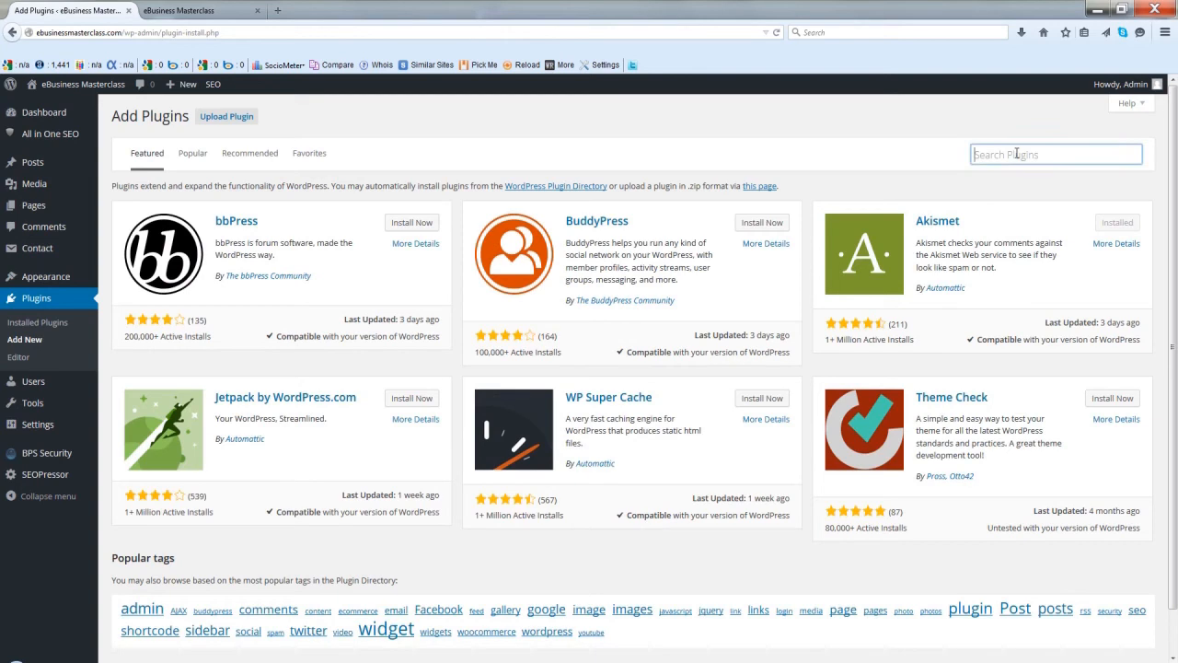
{"action": "type", "text": "SI Captcha Anti-Spam"}
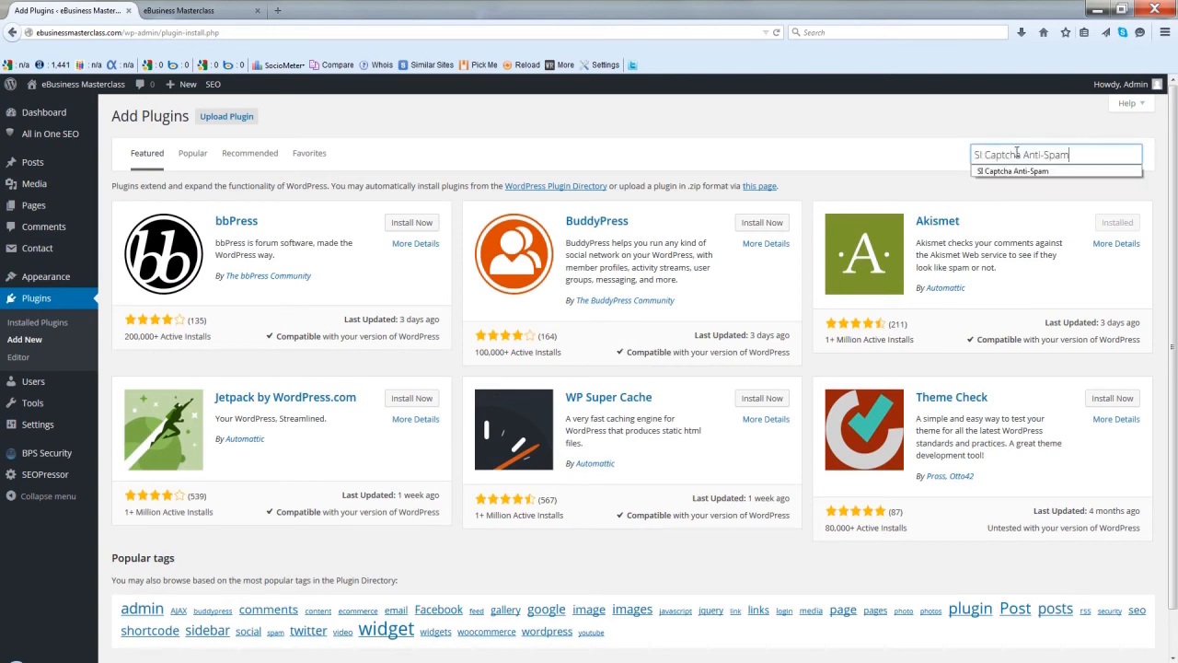
{"action": "key", "text": "Return"}
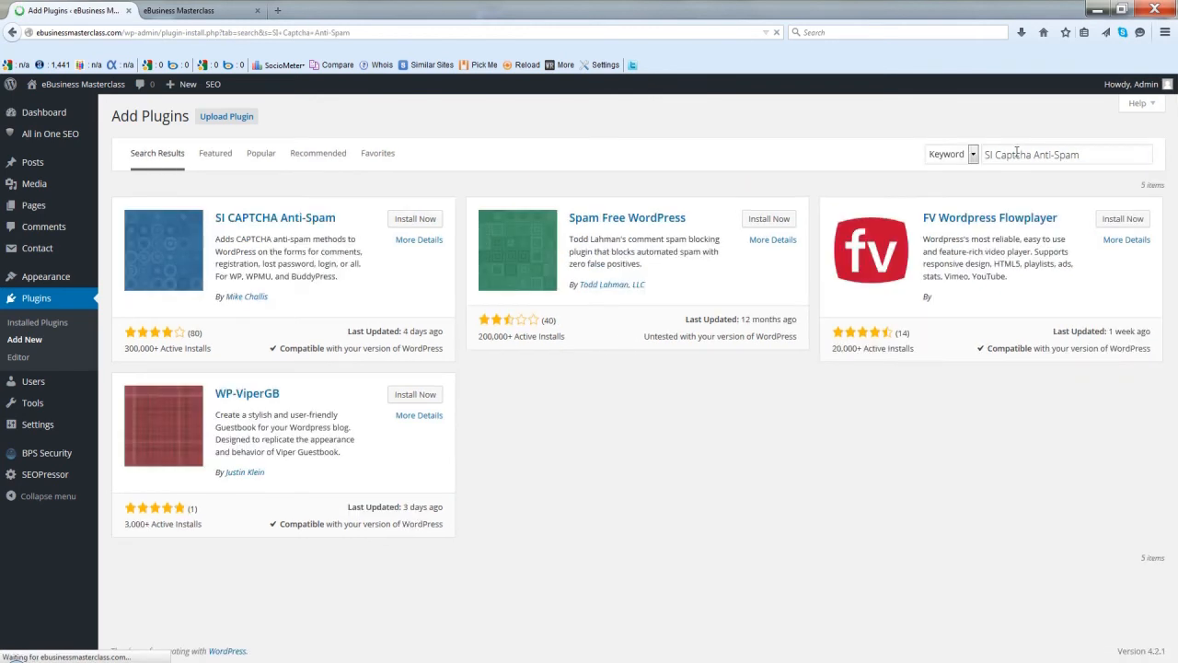
{"action": "left_click", "coordinate": [408, 222]}
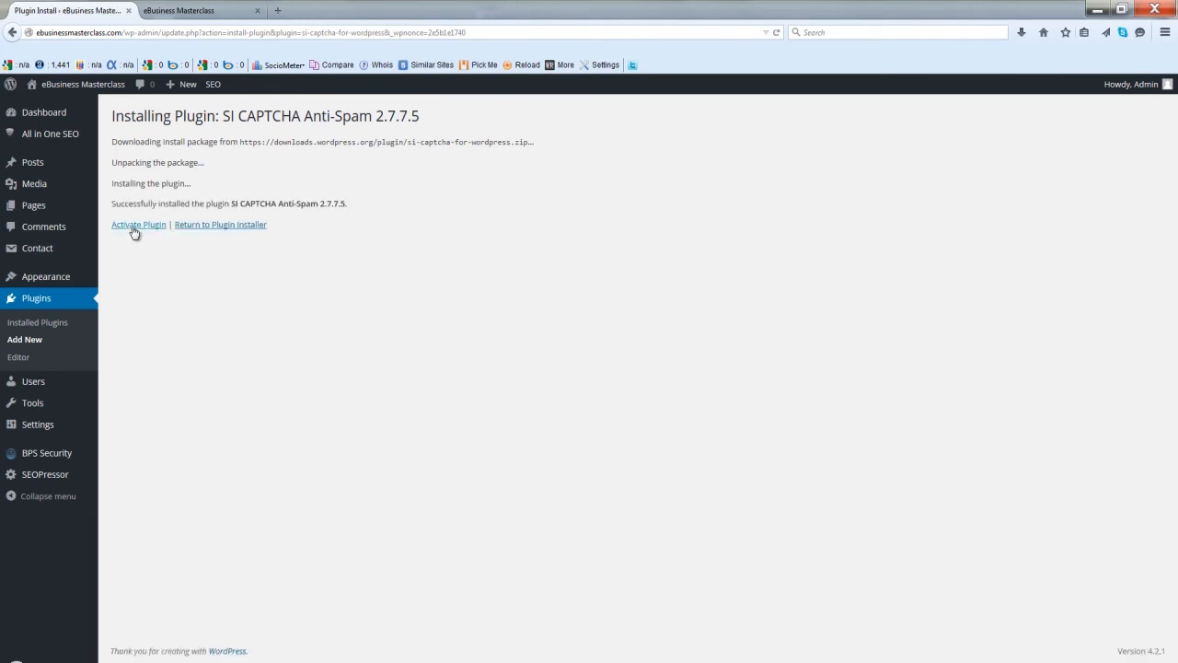
{"action": "left_click", "coordinate": [134, 231]}
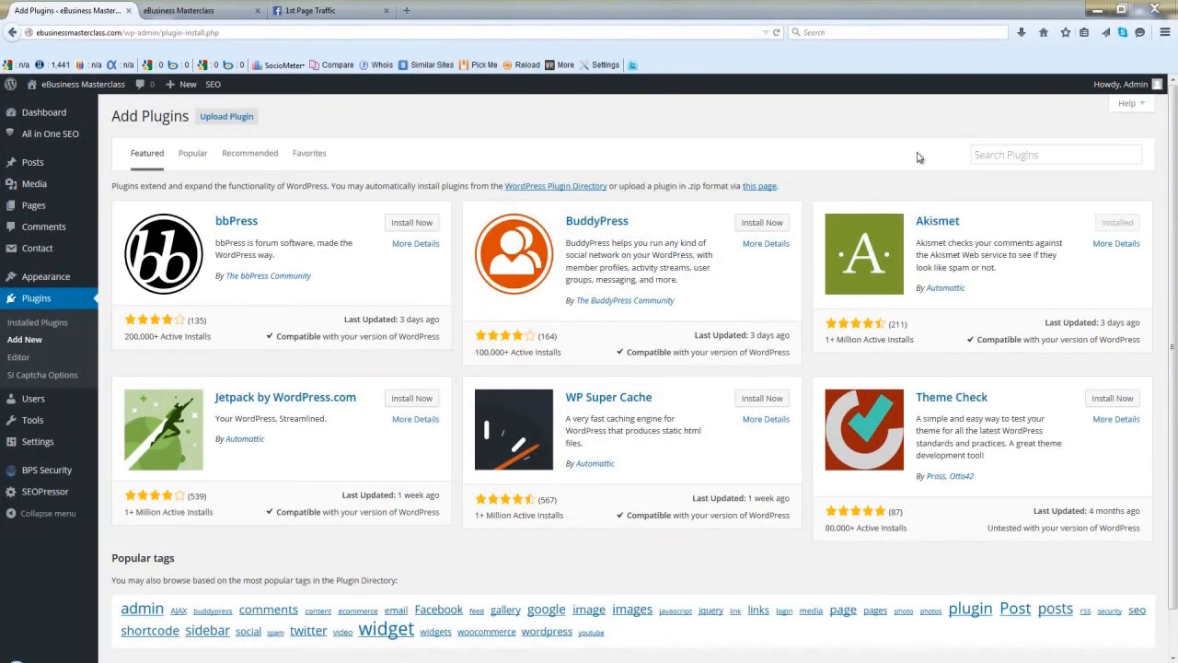
Step: Search the plugin directory for "Simple 301 Redirects", then install and activate the plugin of that name
{"action": "left_click", "coordinate": [1019, 157]}
{"action": "type", "text": "Simple 301 Redirects"}
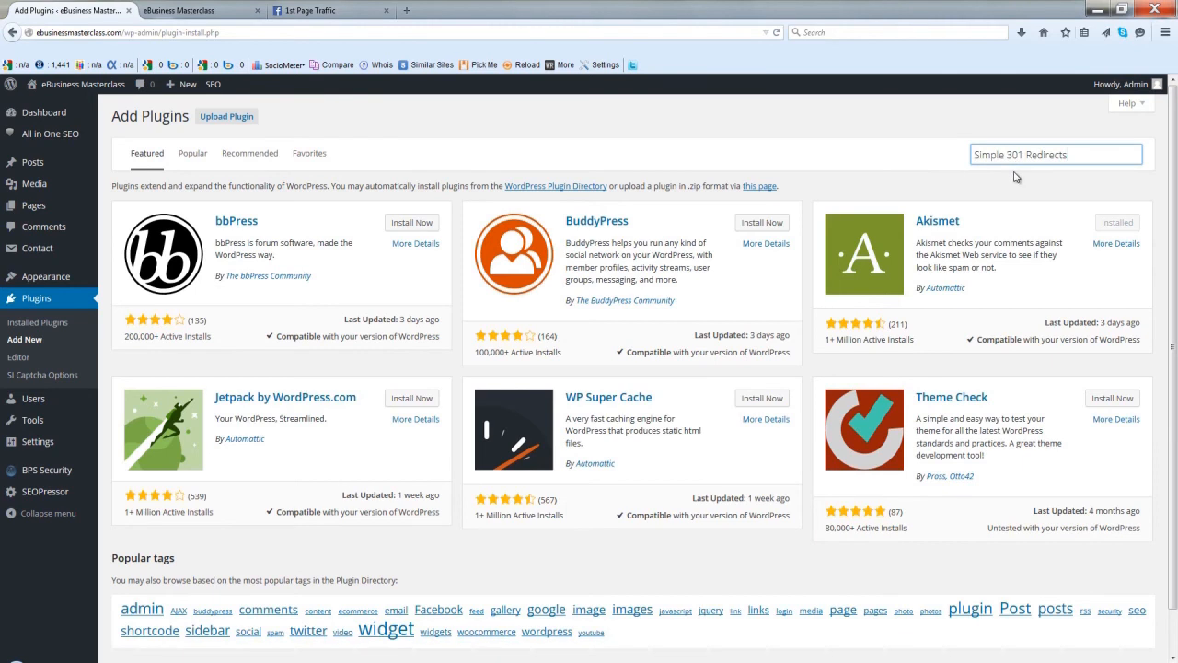
{"action": "key", "text": "Return"}
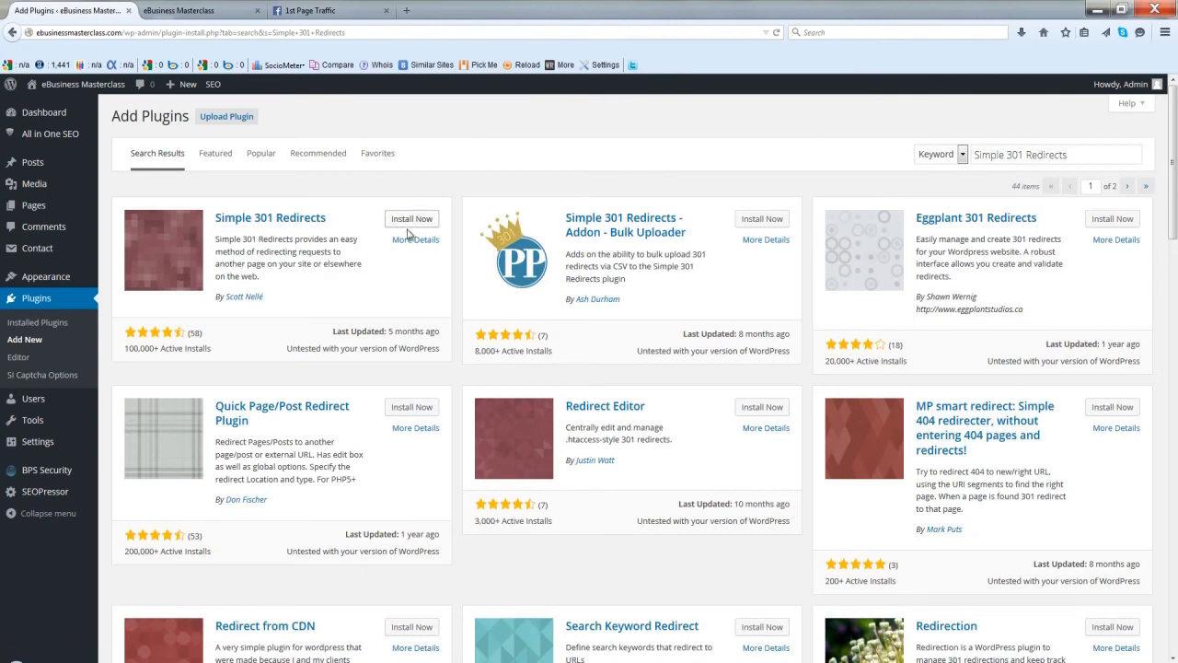
{"action": "left_click", "coordinate": [412, 221]}
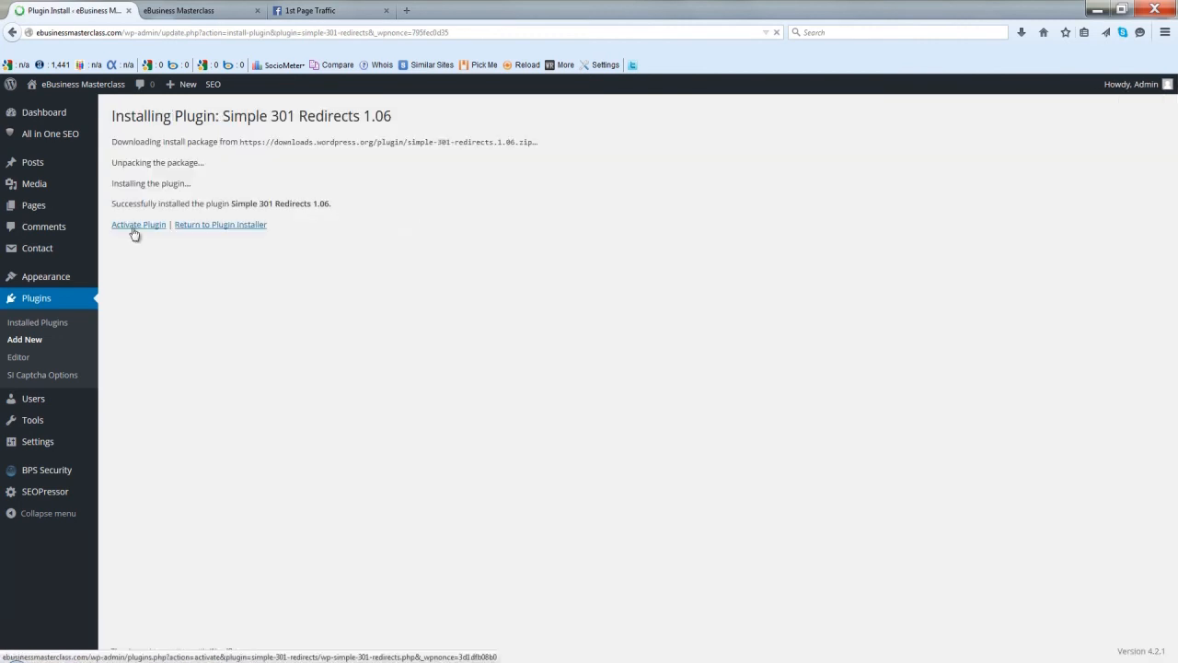
{"action": "left_click", "coordinate": [127, 232]}
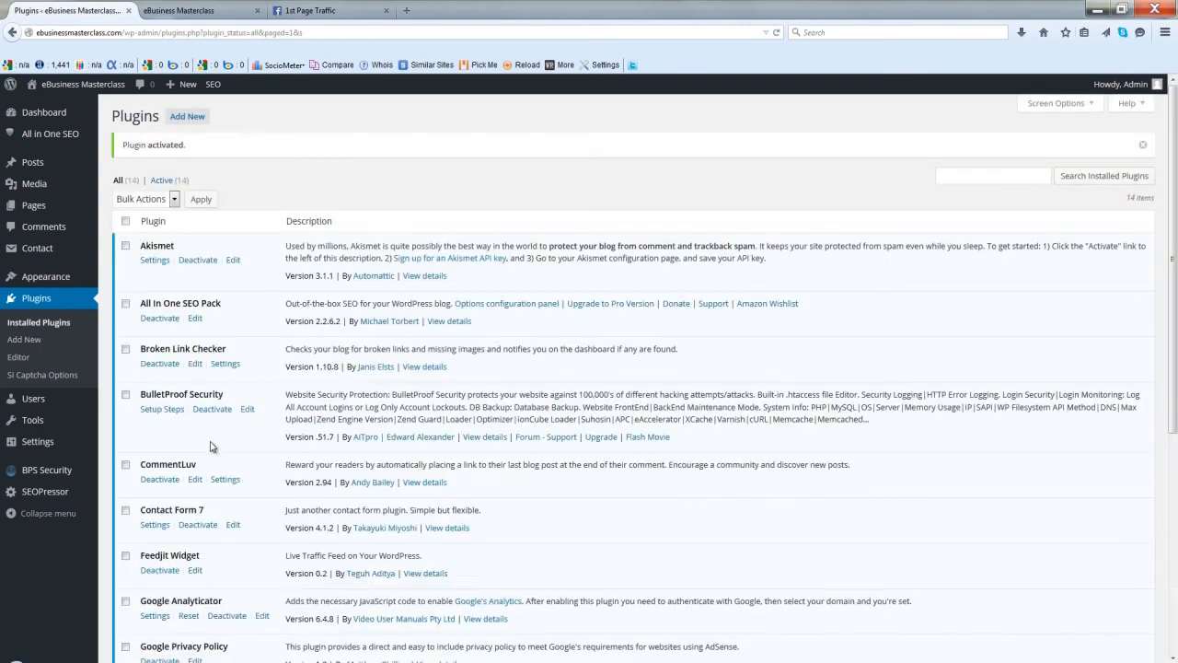
Step: In the Simple 301 Redirects settings, enter /fanpage as the request path of a new redirect
{"action": "mouse_move", "coordinate": [71, 446]}
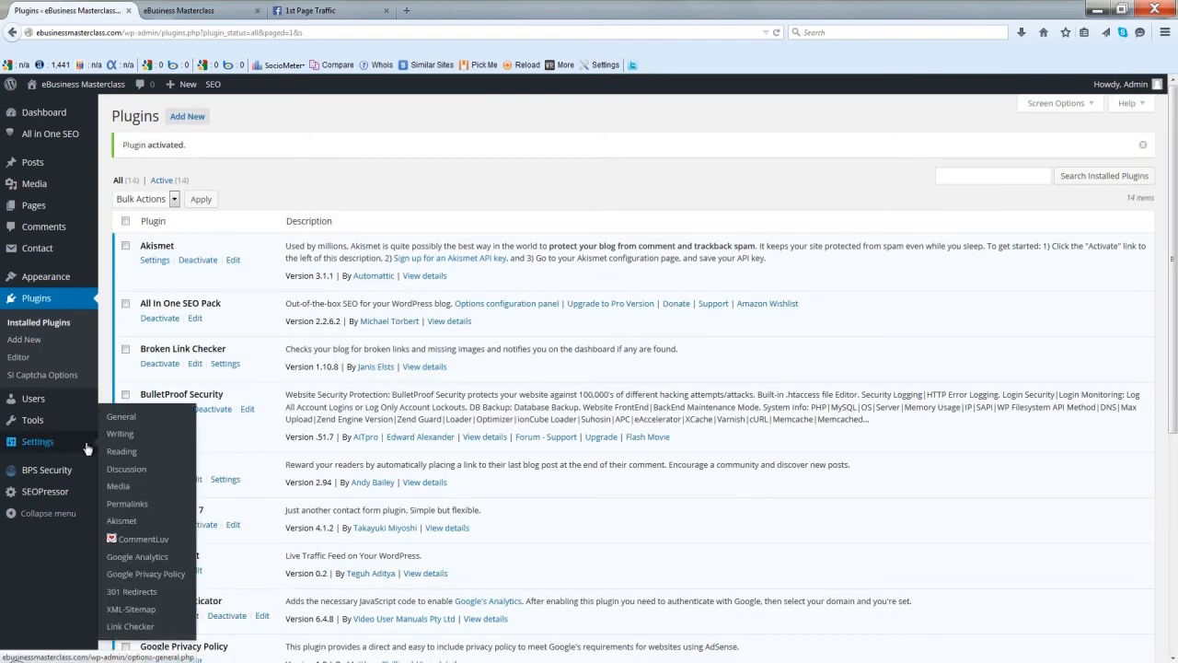
{"action": "left_click", "coordinate": [132, 592]}
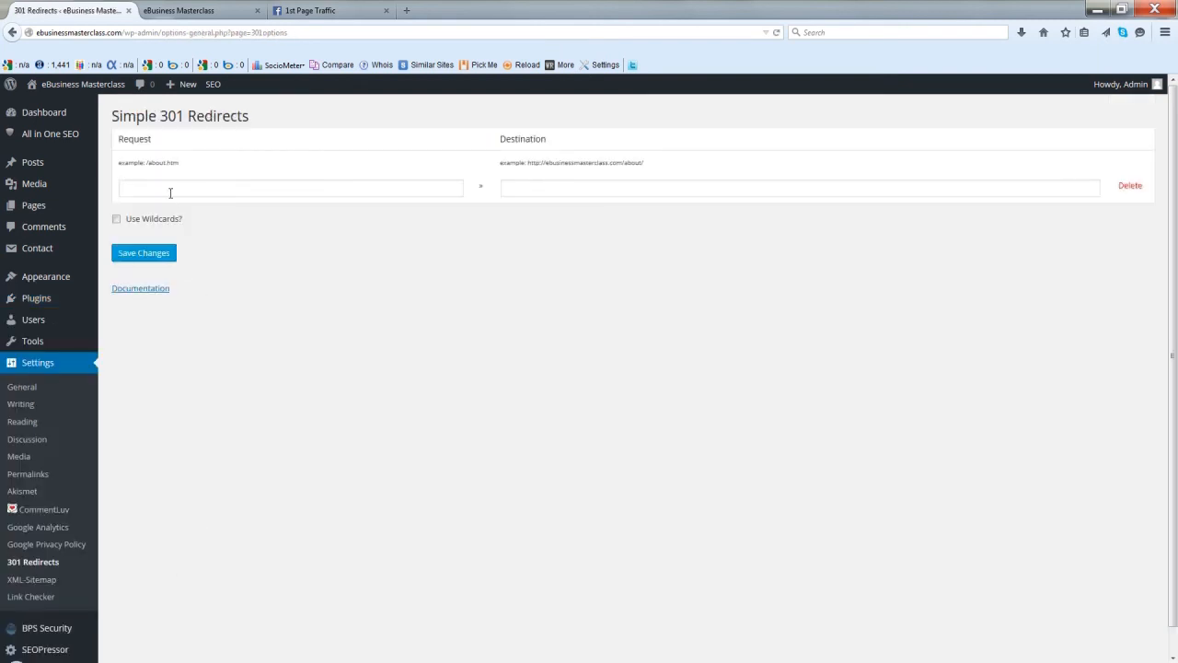
{"action": "left_click", "coordinate": [170, 188]}
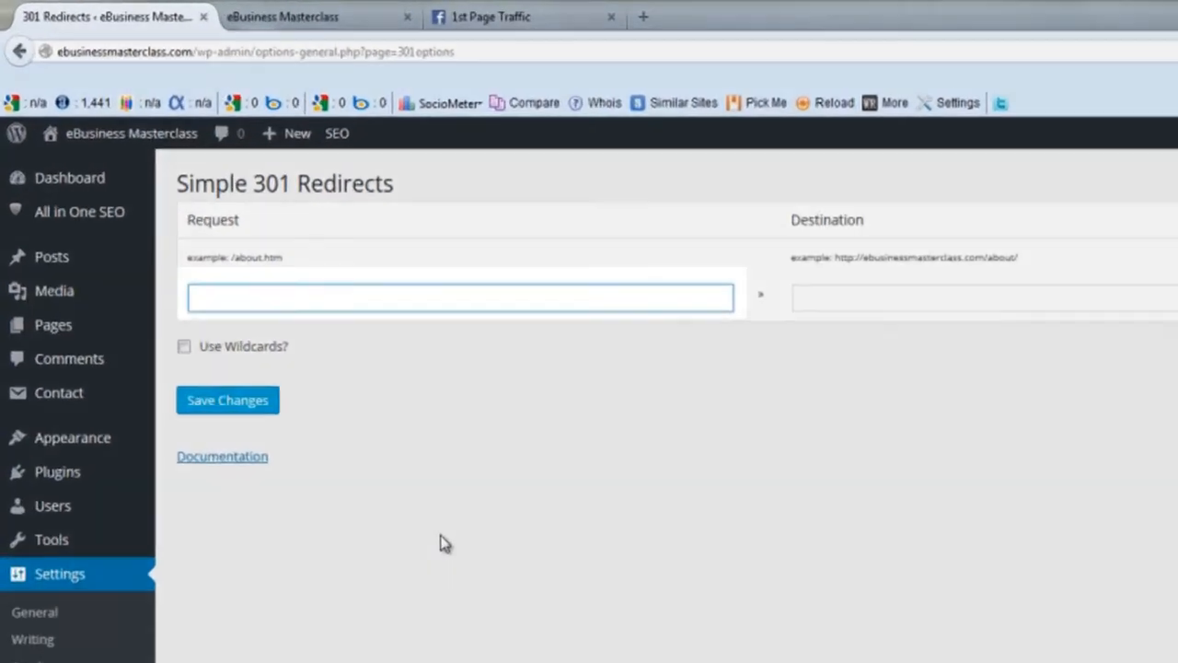
{"action": "type", "text": "/f"}
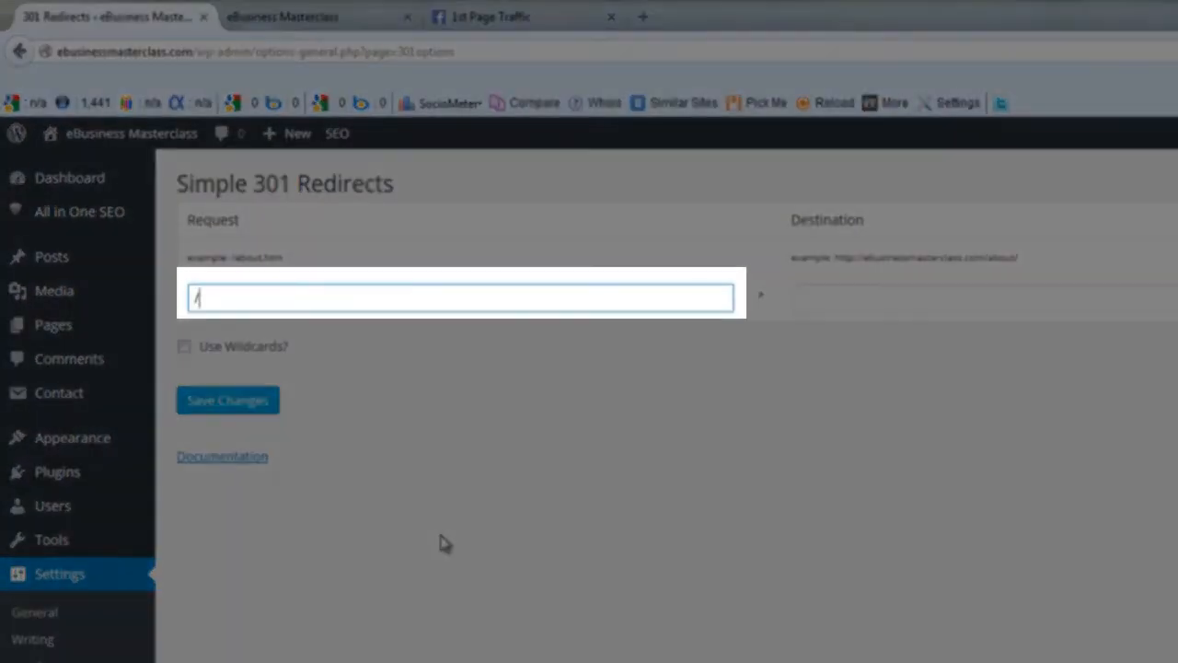
{"action": "type", "text": "anpage"}
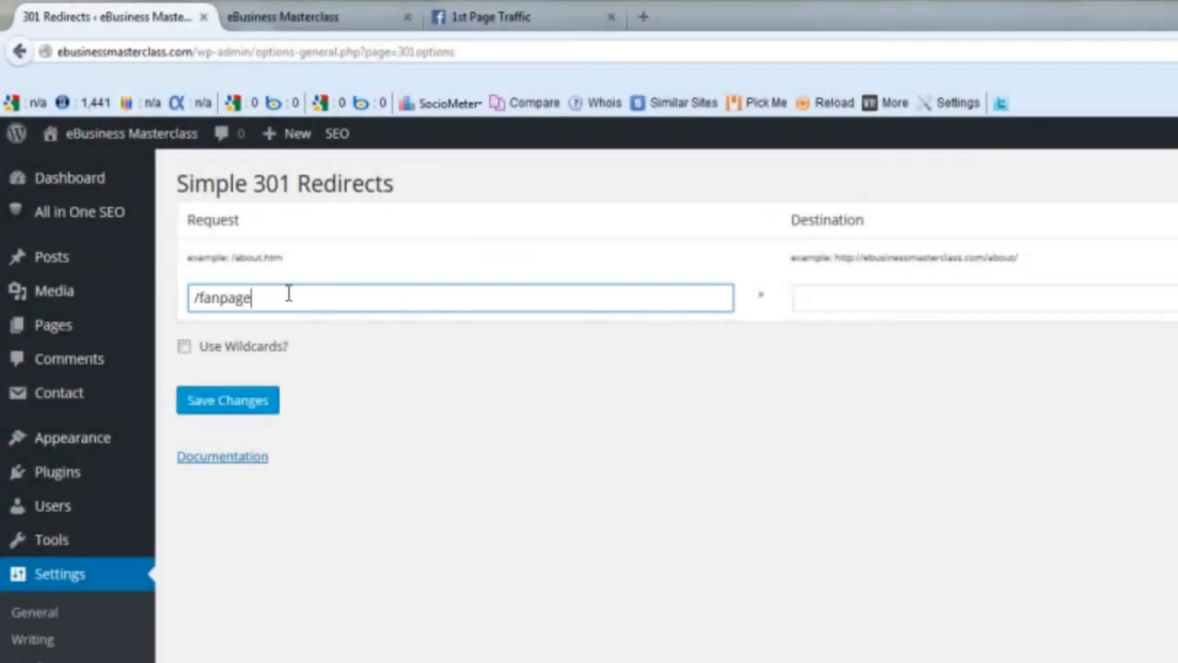
{"action": "left_click", "coordinate": [834, 295]}
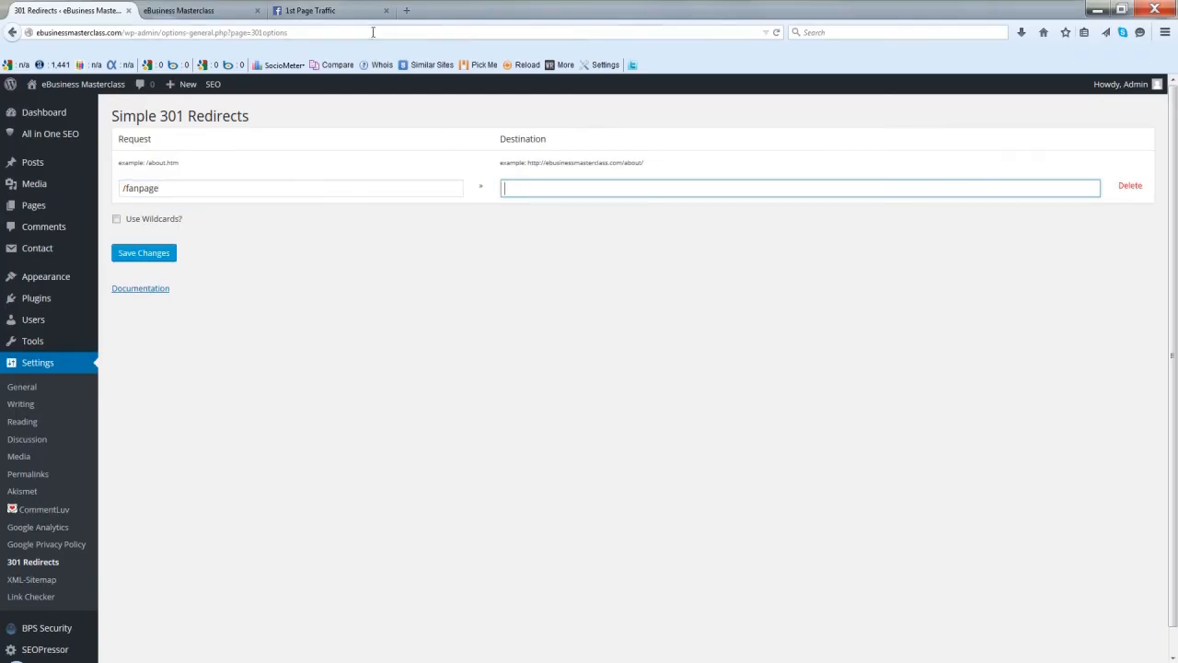
Step: Copy the 1st Page Traffic Facebook page address, paste it as the /fanpage redirect's destination and save the changes
{"action": "left_click", "coordinate": [356, 13]}
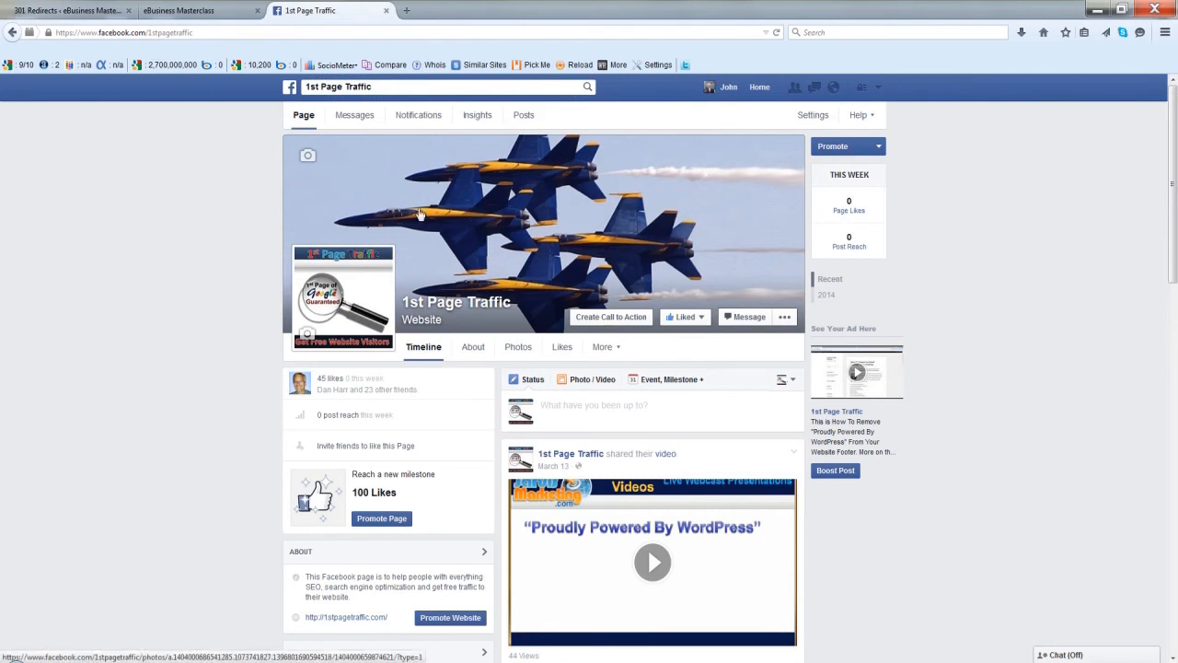
{"action": "left_click", "coordinate": [137, 34]}
{"action": "key", "text": "ctrl+c"}
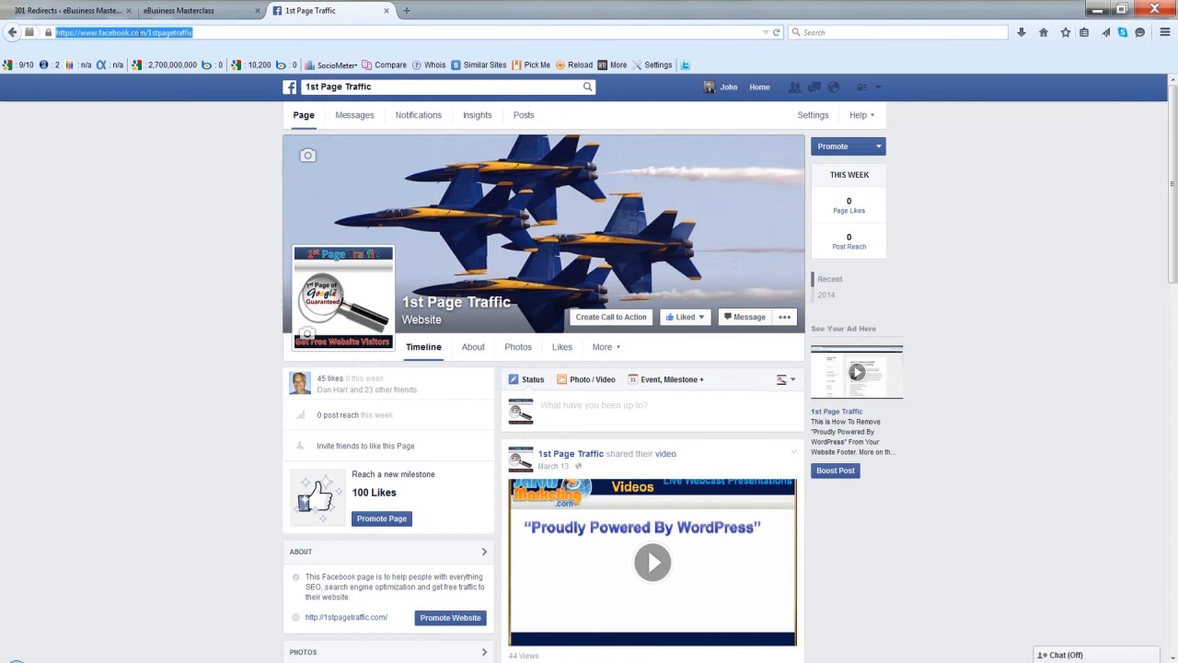
{"action": "left_click", "coordinate": [87, 11]}
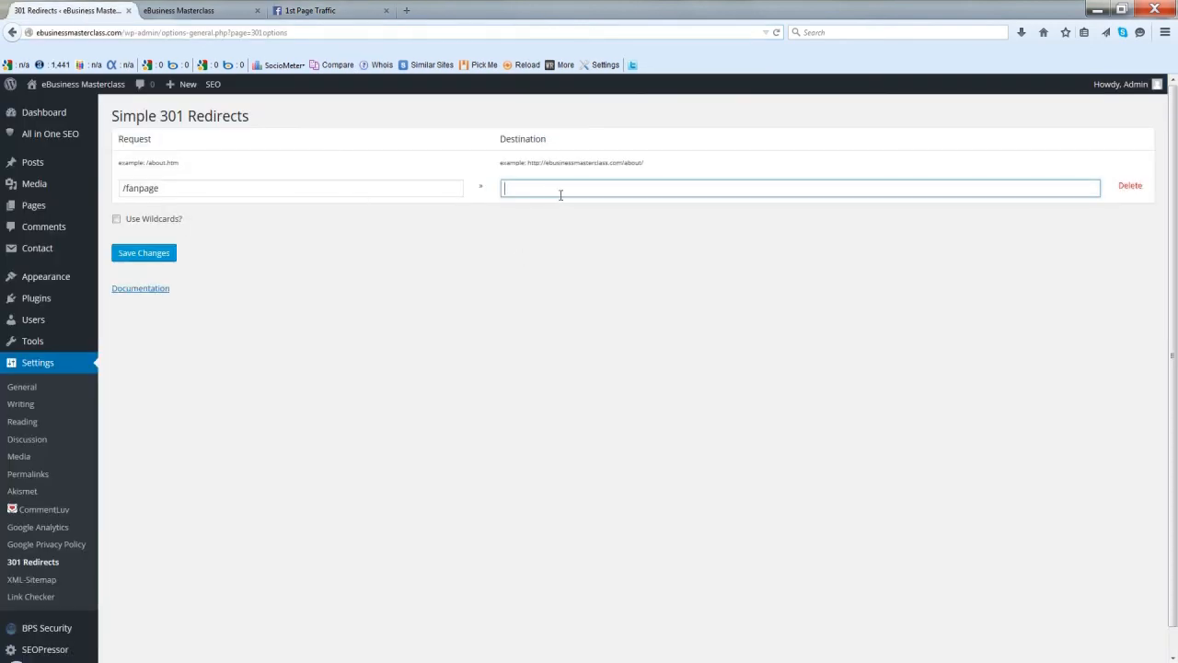
{"action": "key", "text": "ctrl+v"}
{"action": "left_click", "coordinate": [138, 261]}
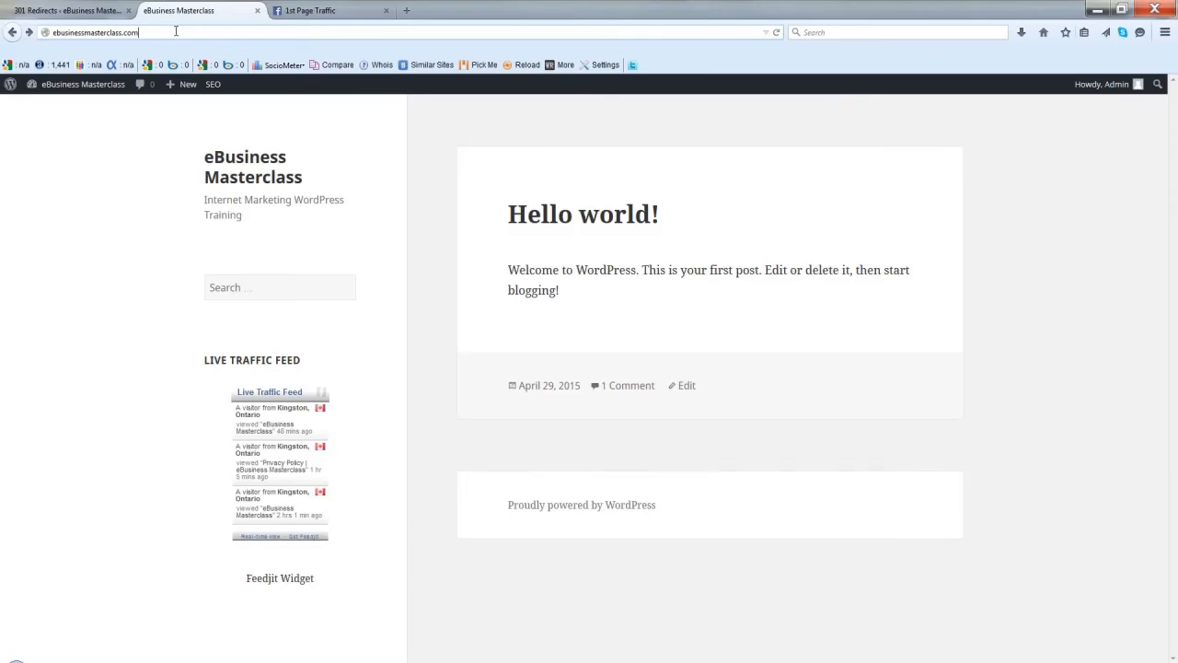
Step: Test the redirect by loading ebusinessmasterclass.com/fanpage in the browser tab showing the site's homepage
{"action": "left_click", "coordinate": [176, 31]}
{"action": "type", "text": "/"}
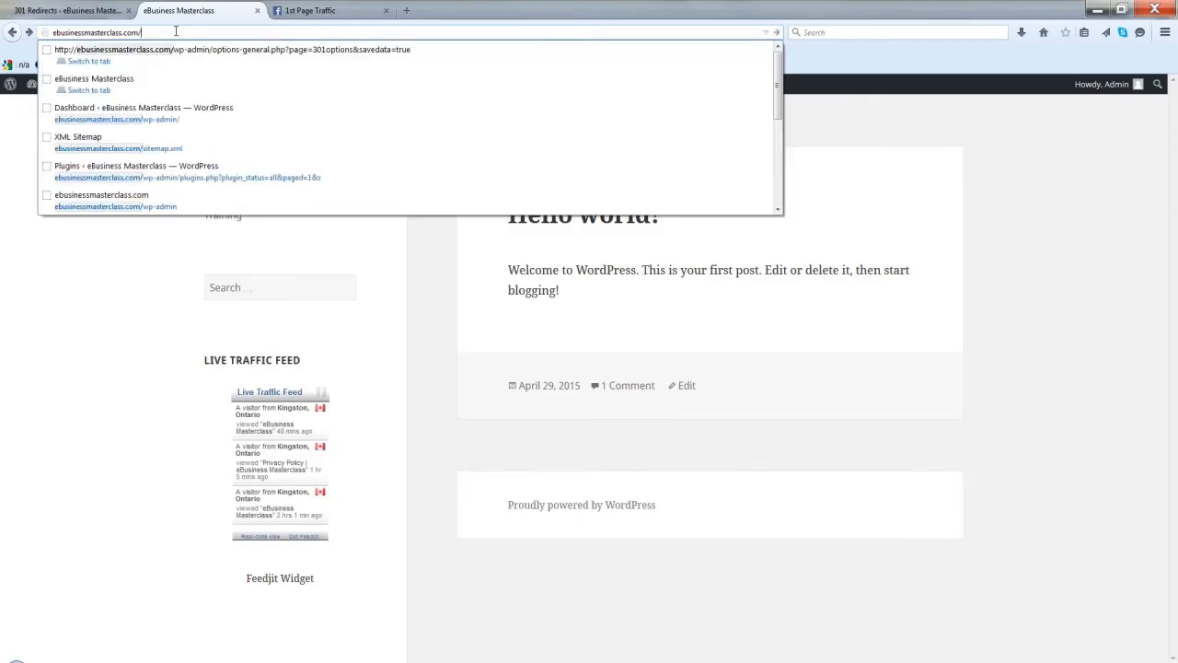
{"action": "type", "text": "fanp"}
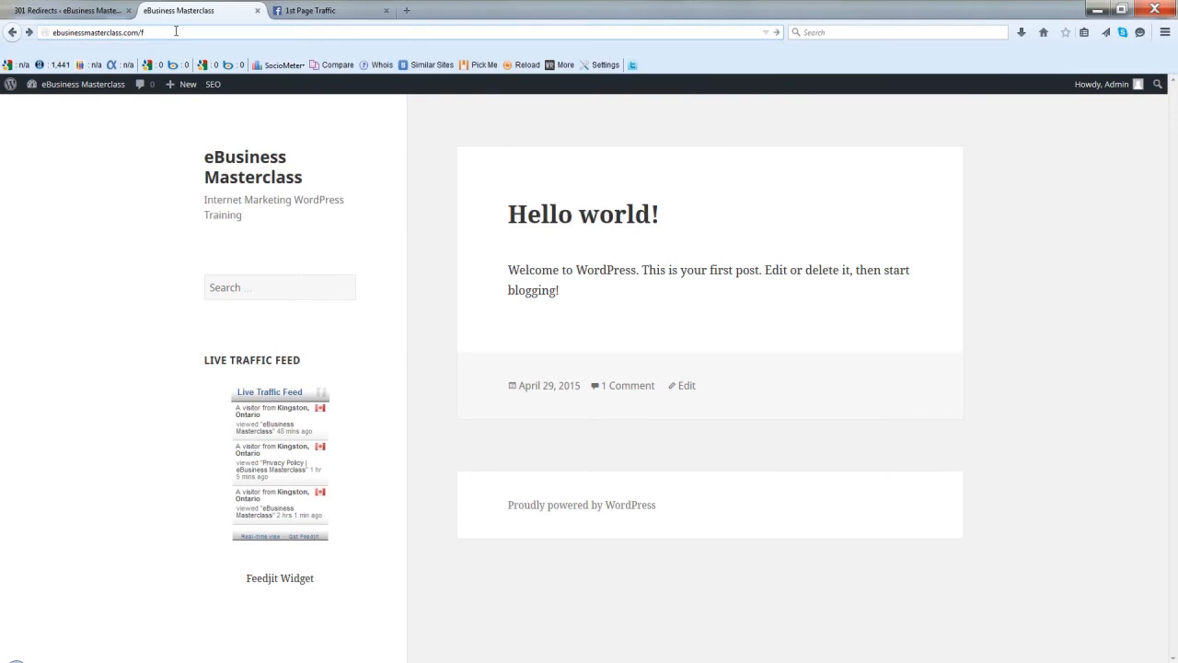
{"action": "type", "text": "age"}
{"action": "key", "text": "Return"}
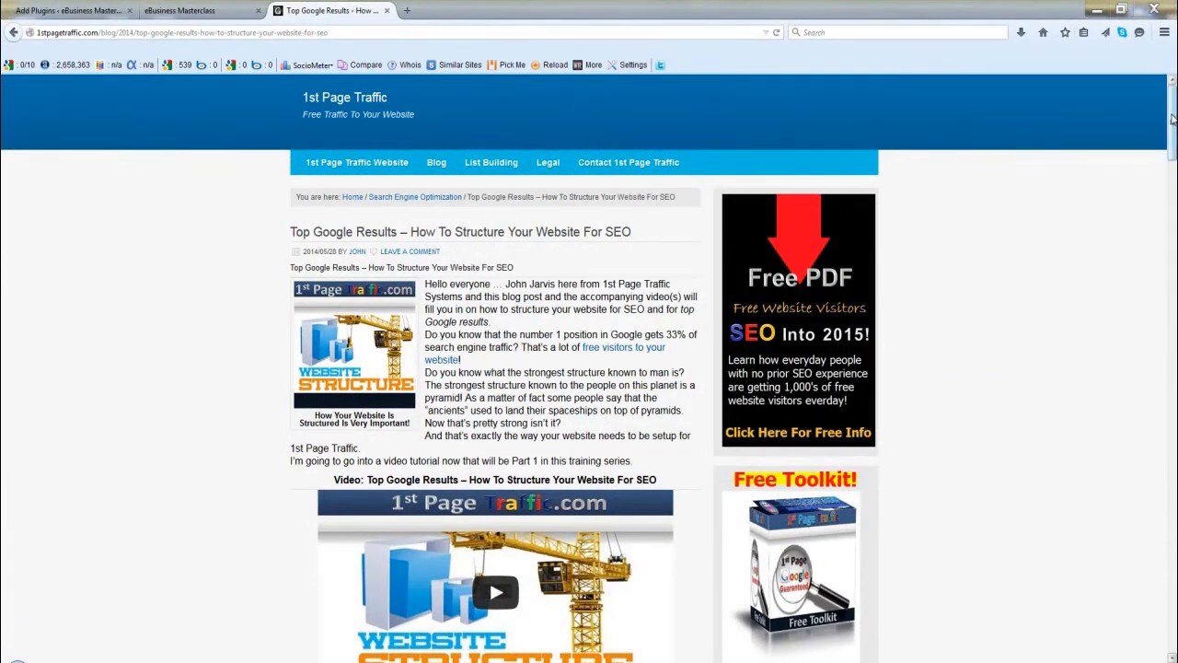
Step: Check the sharing buttons at the end of the 1st Page Traffic article, and find and install the Sociable plugin on eBusiness Masterclass
{"action": "left_click_drag", "start_coordinate": [1171, 118], "coordinate": [1158, 555]}
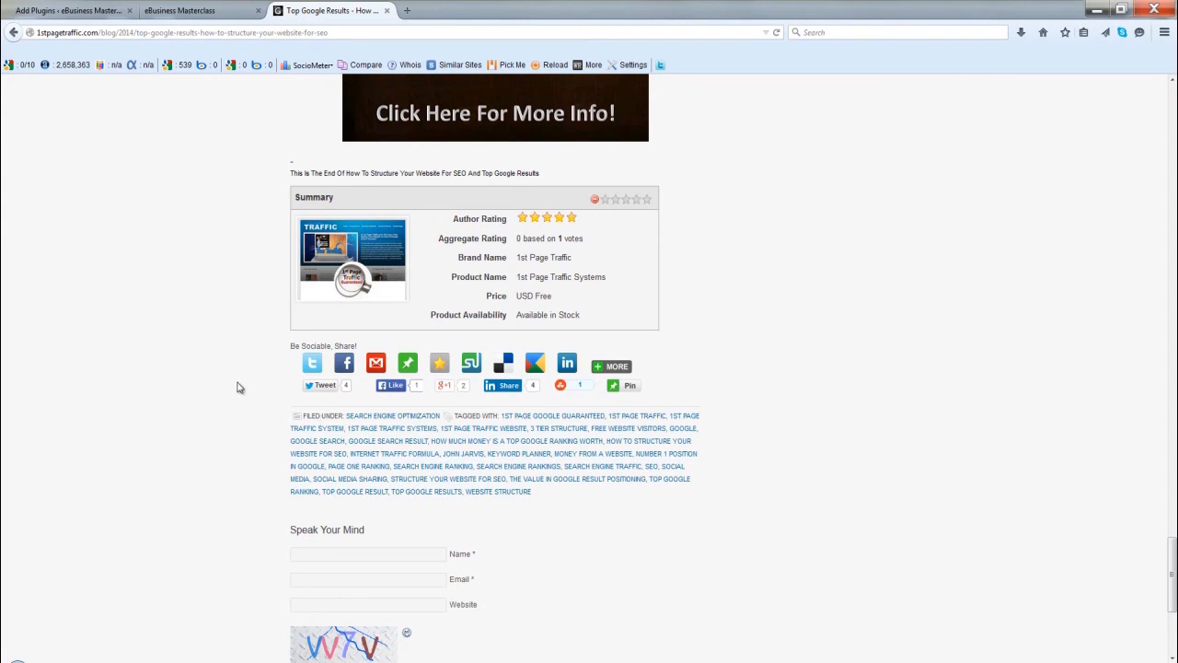
{"action": "left_click", "coordinate": [94, 12]}
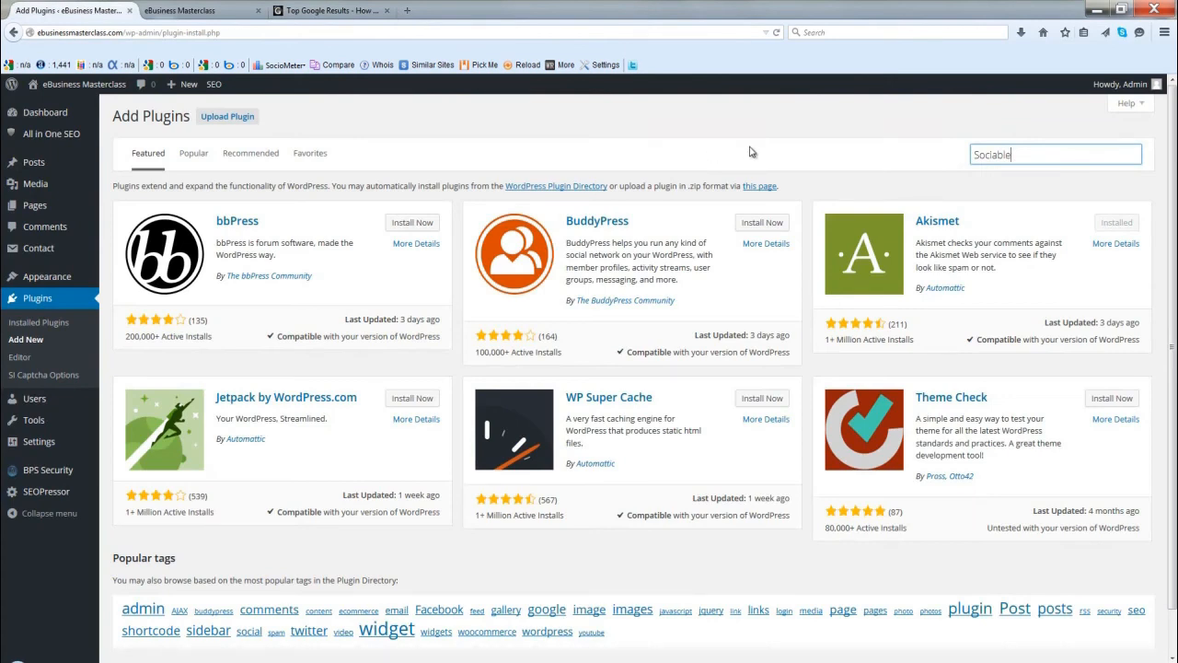
{"action": "key", "text": "Return"}
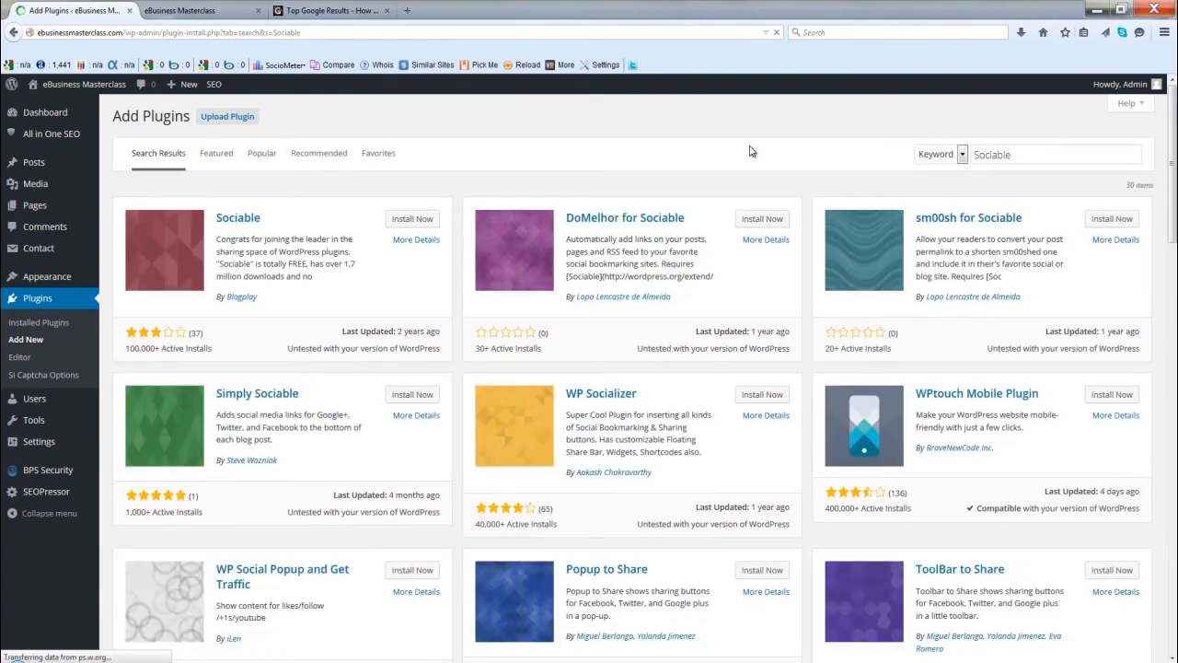
{"action": "left_click", "coordinate": [419, 226]}
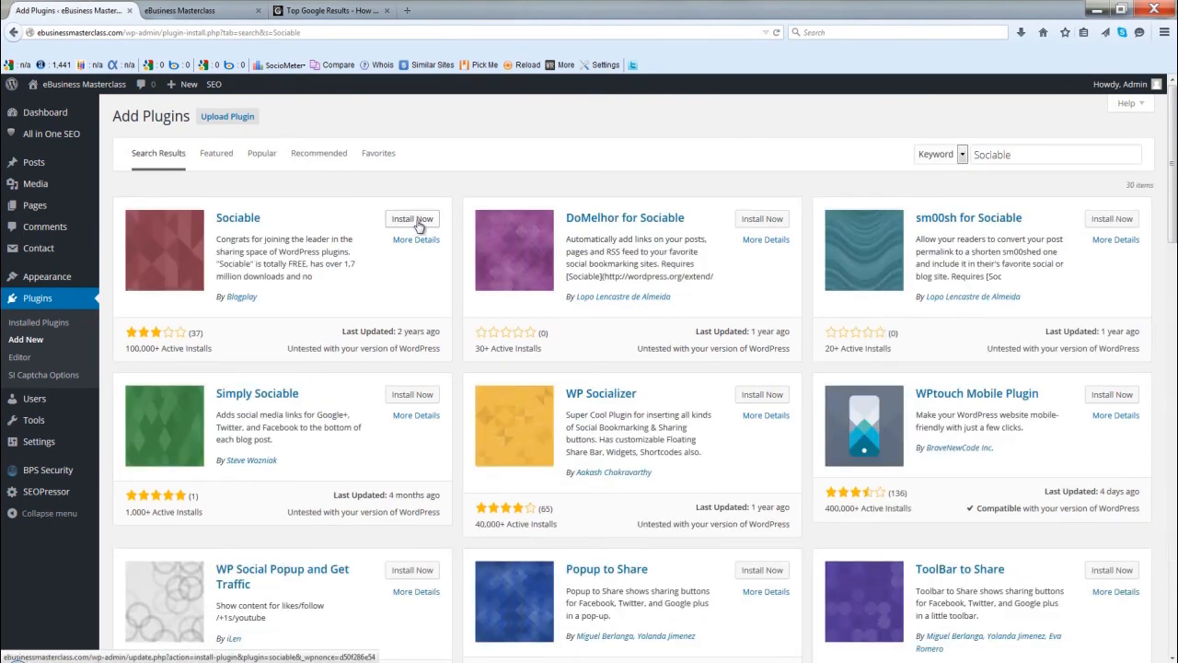
{"action": "left_click", "coordinate": [417, 225]}
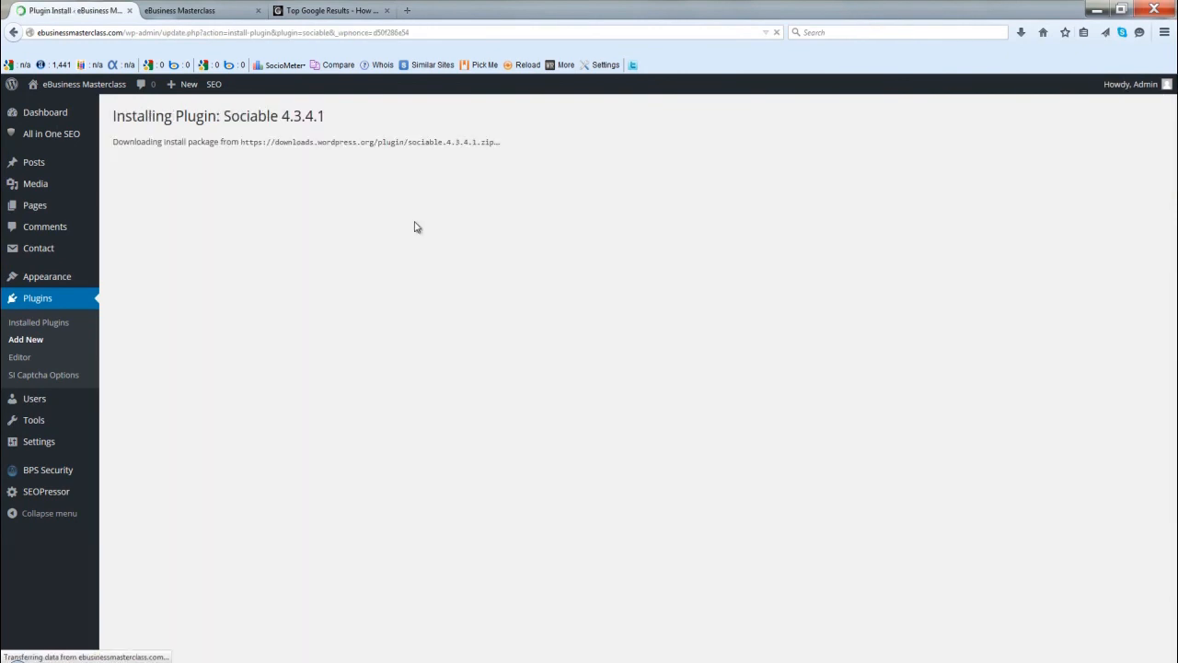
Step: Open the "Hello world!" post on the eBusiness Masterclass site to check it for sharing buttons
{"action": "left_click", "coordinate": [214, 11]}
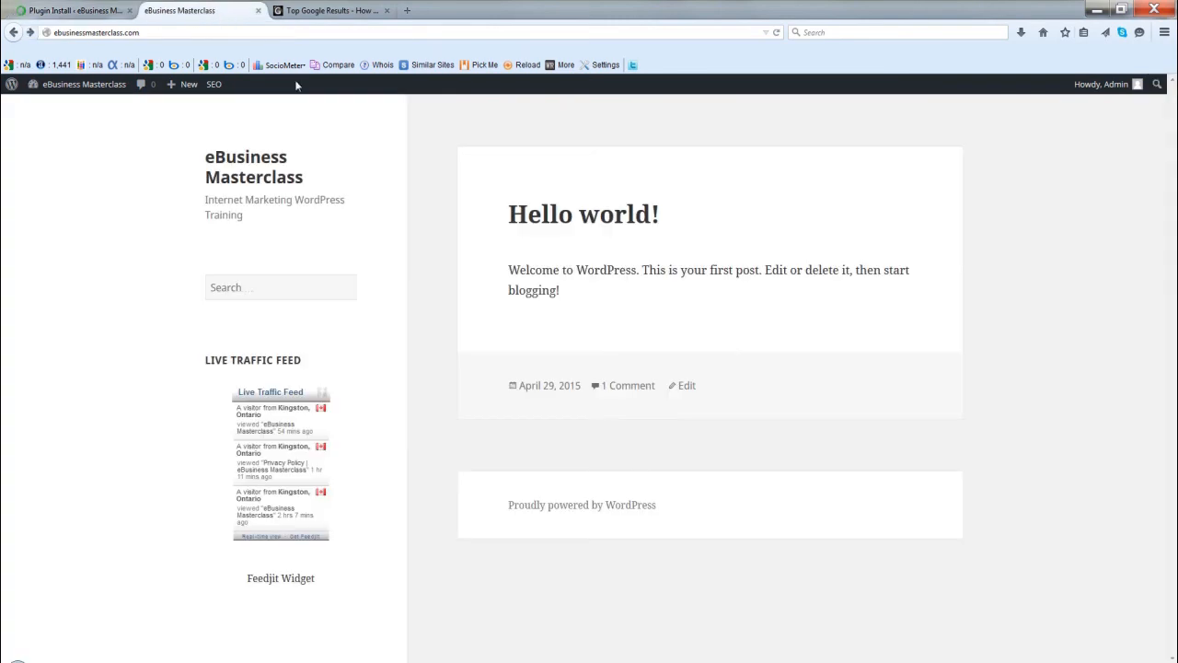
{"action": "left_click", "coordinate": [565, 217]}
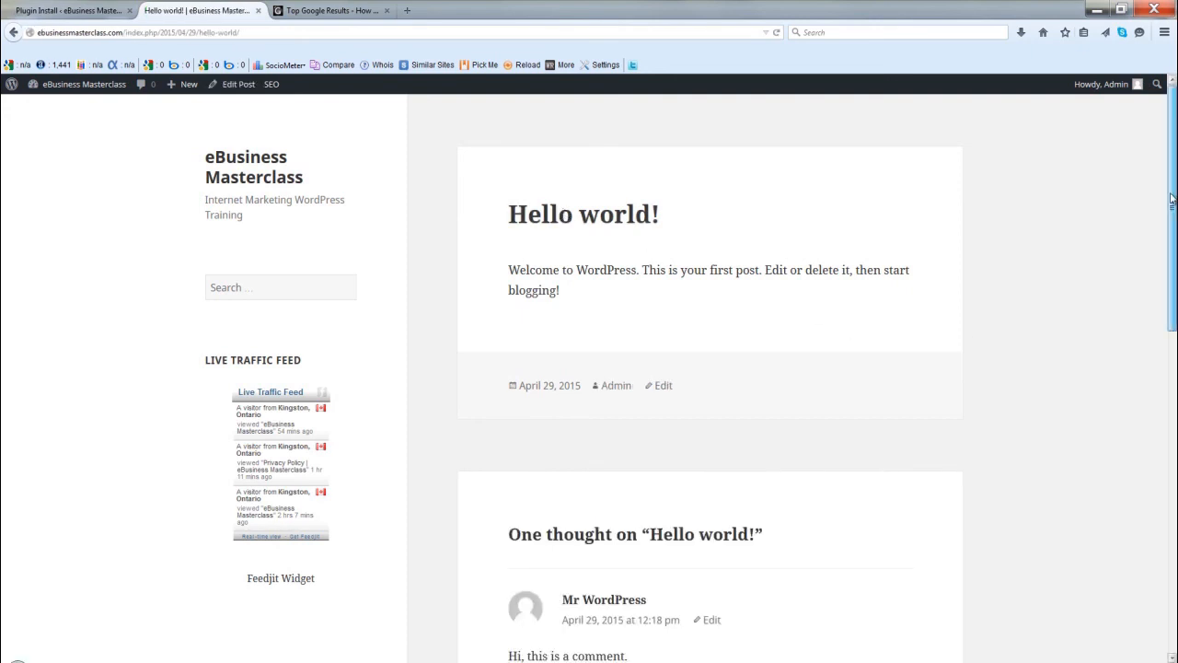
{"action": "left_click_drag", "start_coordinate": [1171, 198], "coordinate": [1172, 173]}
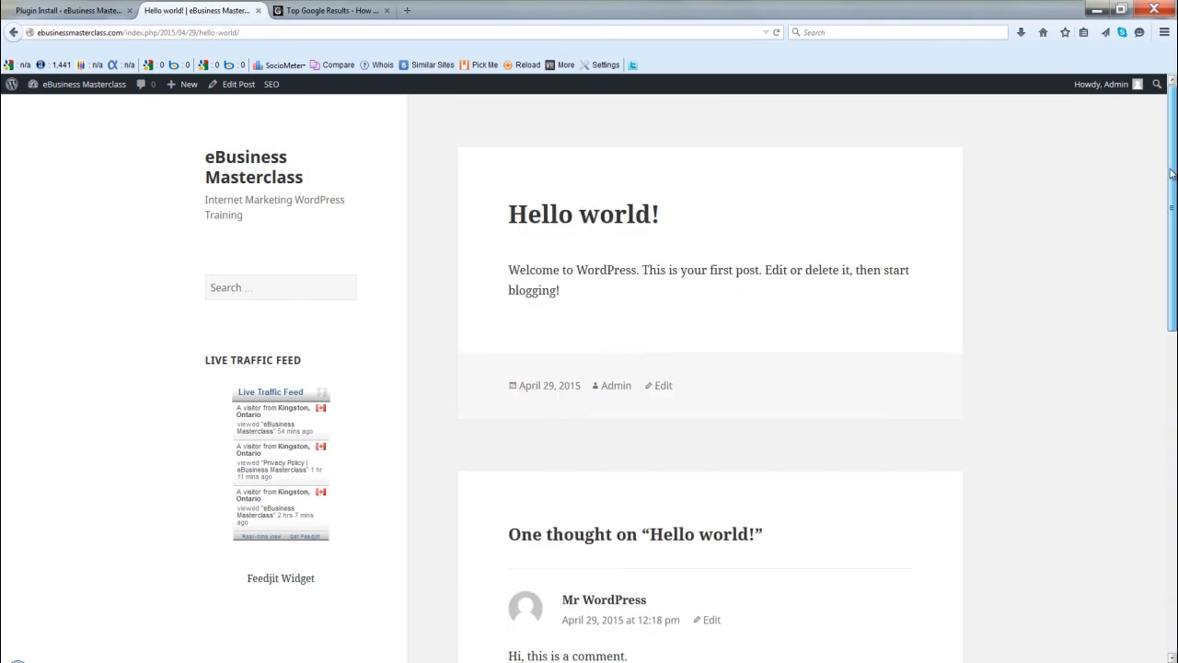
Step: Activate the installed Sociable plugin and reload the "Hello world!" post to check for its sharing buttons
{"action": "left_click", "coordinate": [80, 13]}
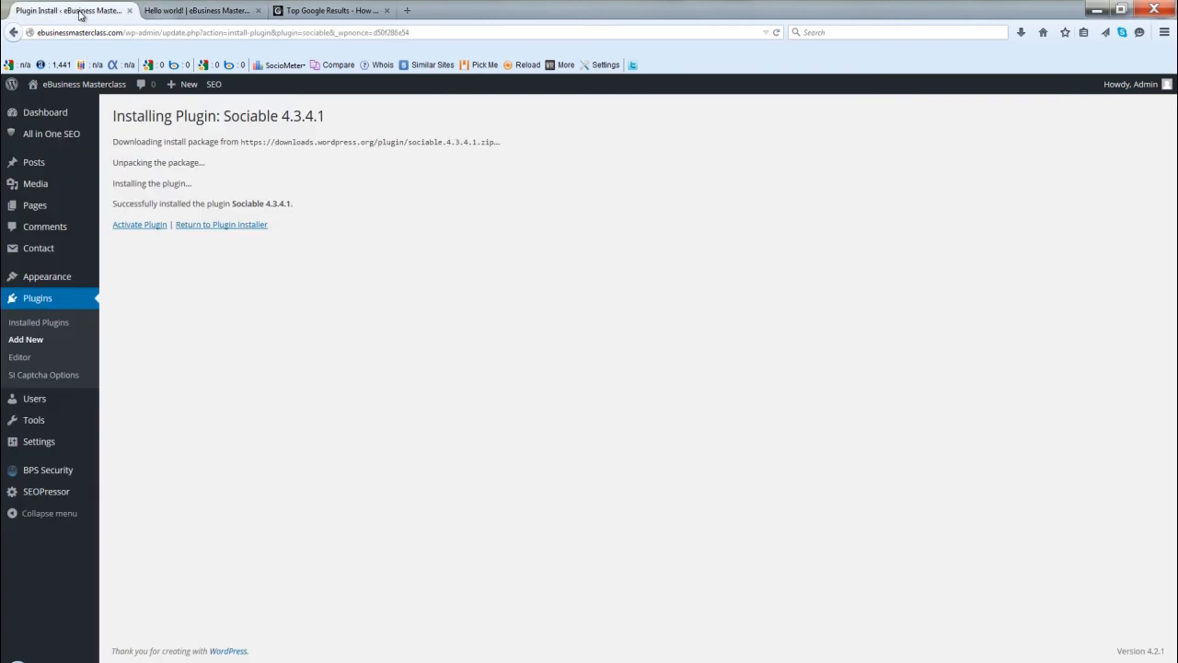
{"action": "left_click", "coordinate": [139, 229]}
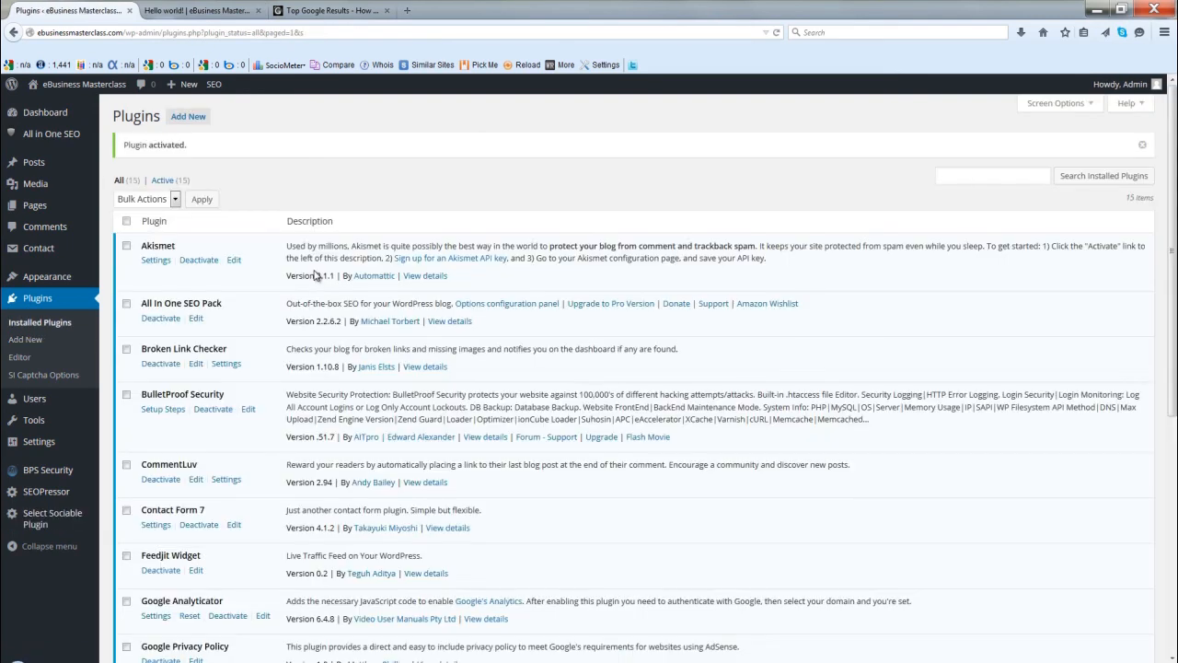
{"action": "left_click", "coordinate": [214, 11]}
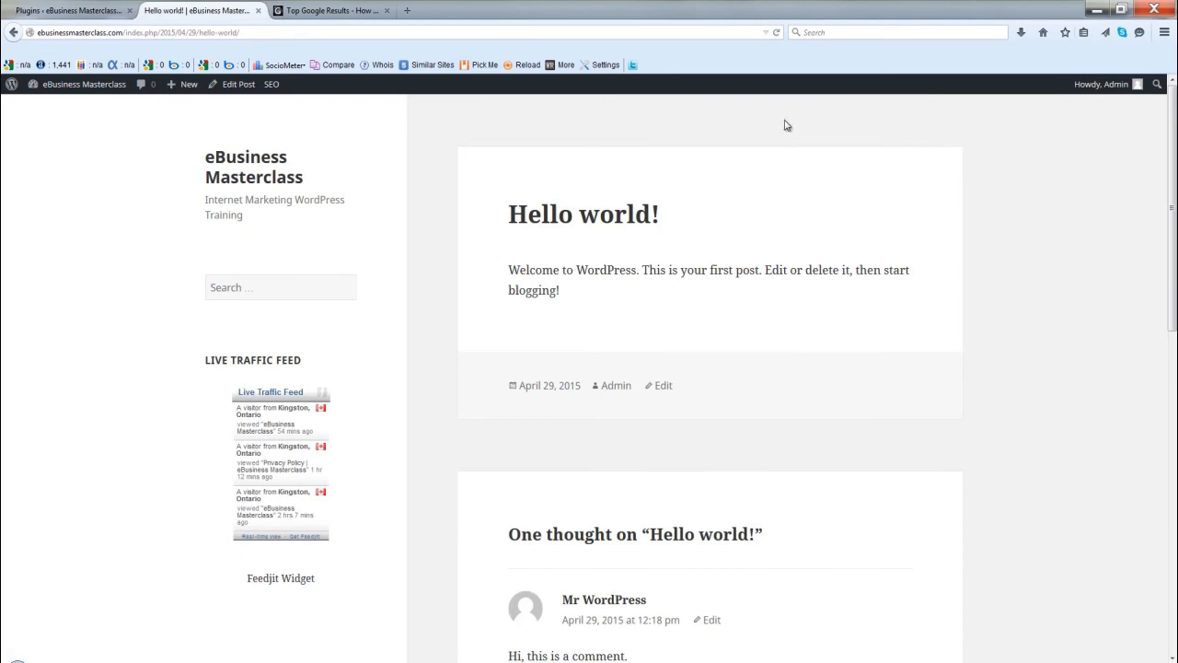
{"action": "left_click", "coordinate": [777, 33]}
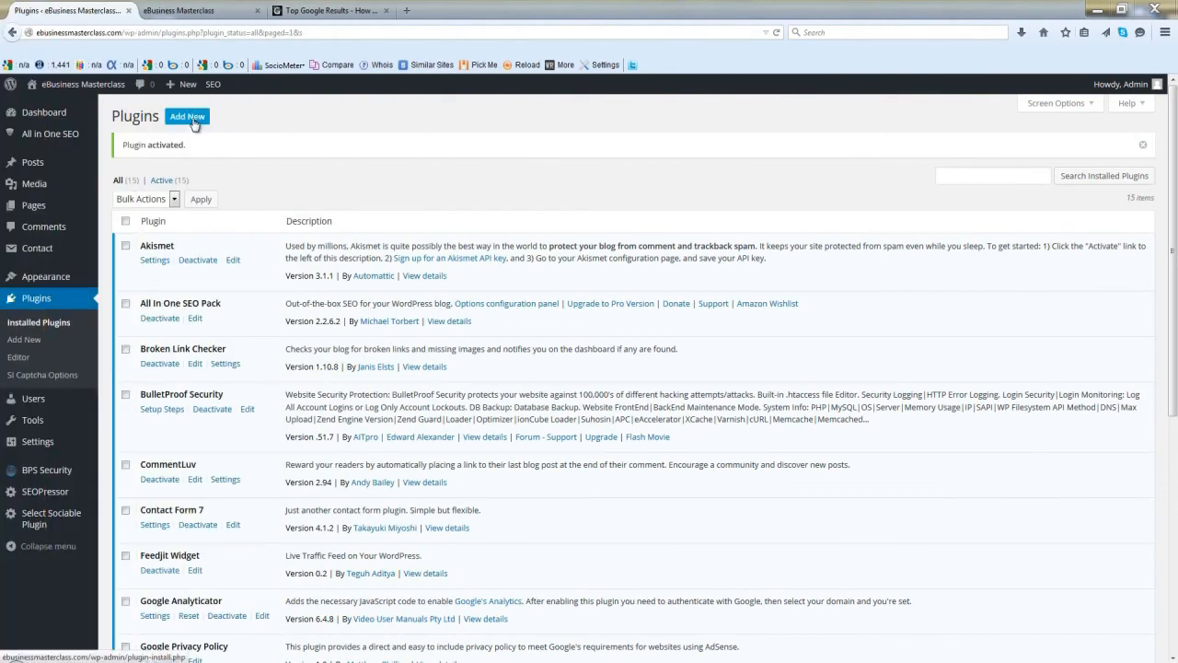
Step: Search the plugin directory for "TinyMCE Advanced", then install and activate the plugin of that name
{"action": "left_click", "coordinate": [194, 124]}
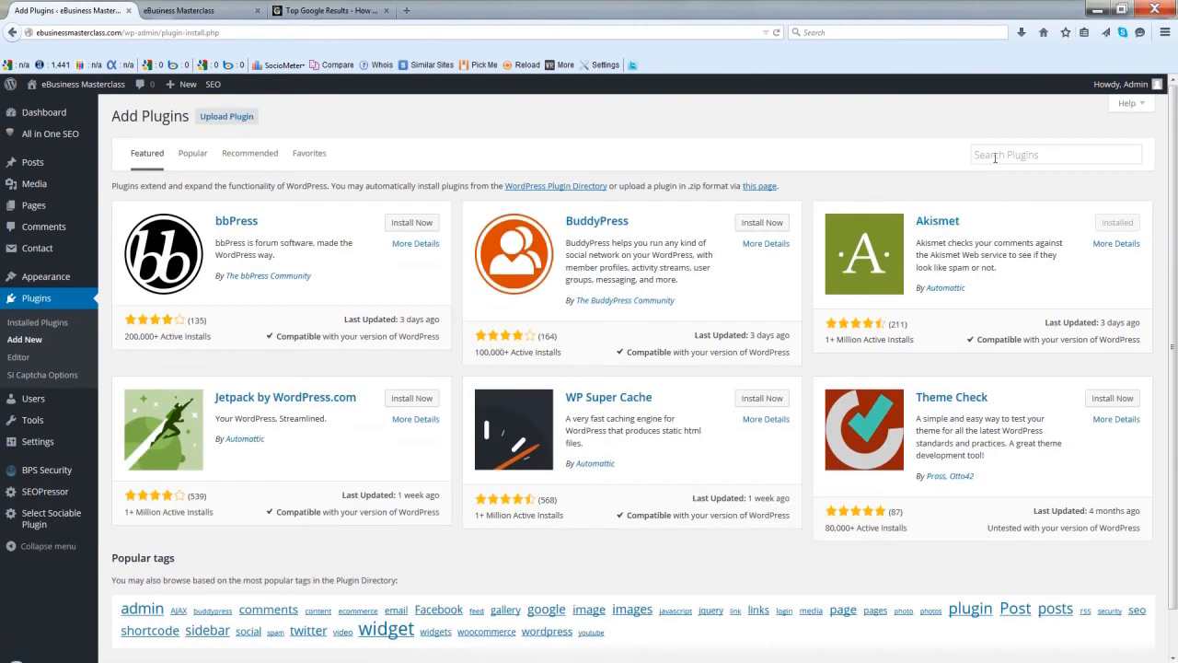
{"action": "left_click", "coordinate": [995, 152]}
{"action": "type", "text": "TinyMCE Advanced"}
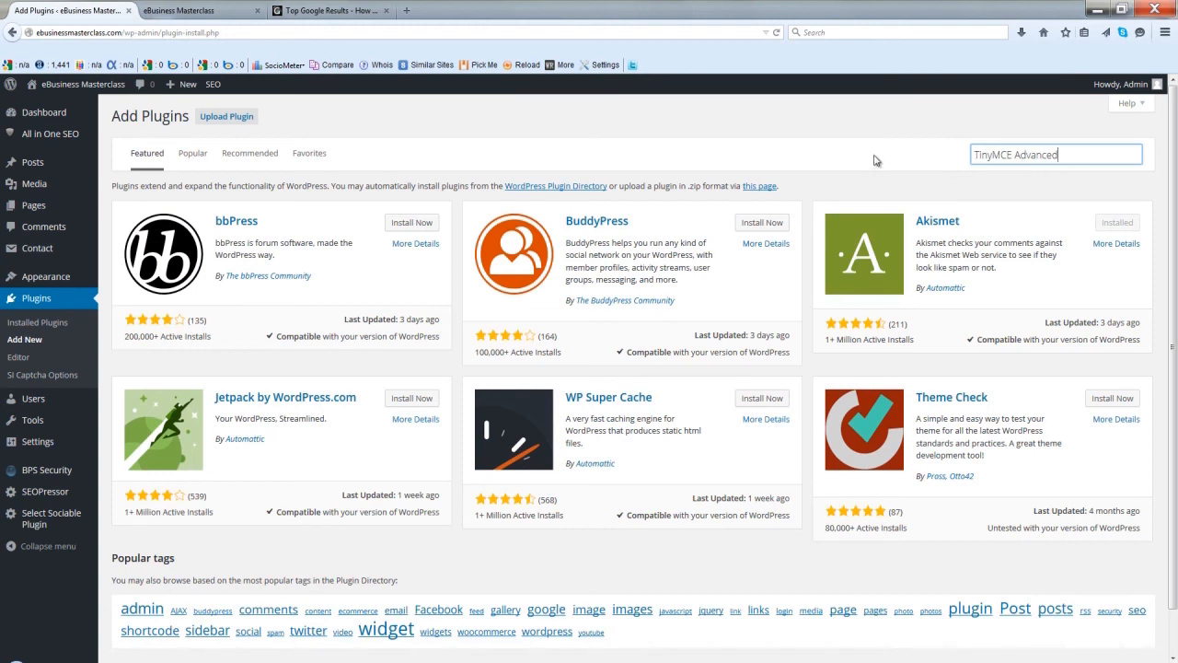
{"action": "key", "text": "Return"}
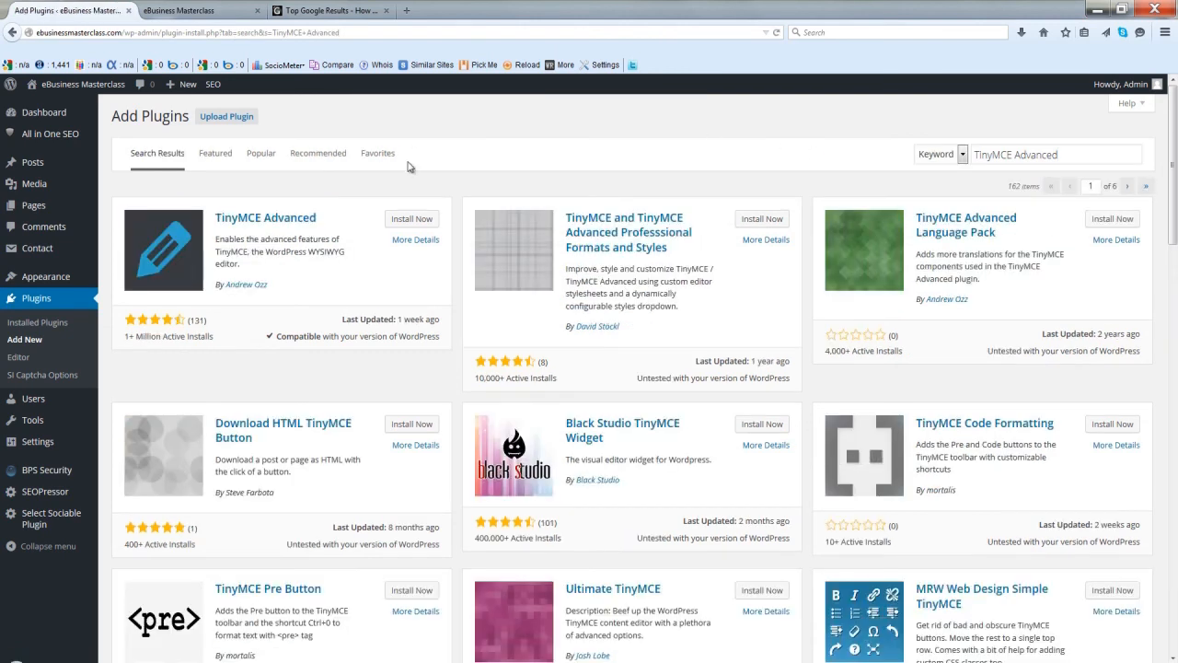
{"action": "left_click", "coordinate": [397, 223]}
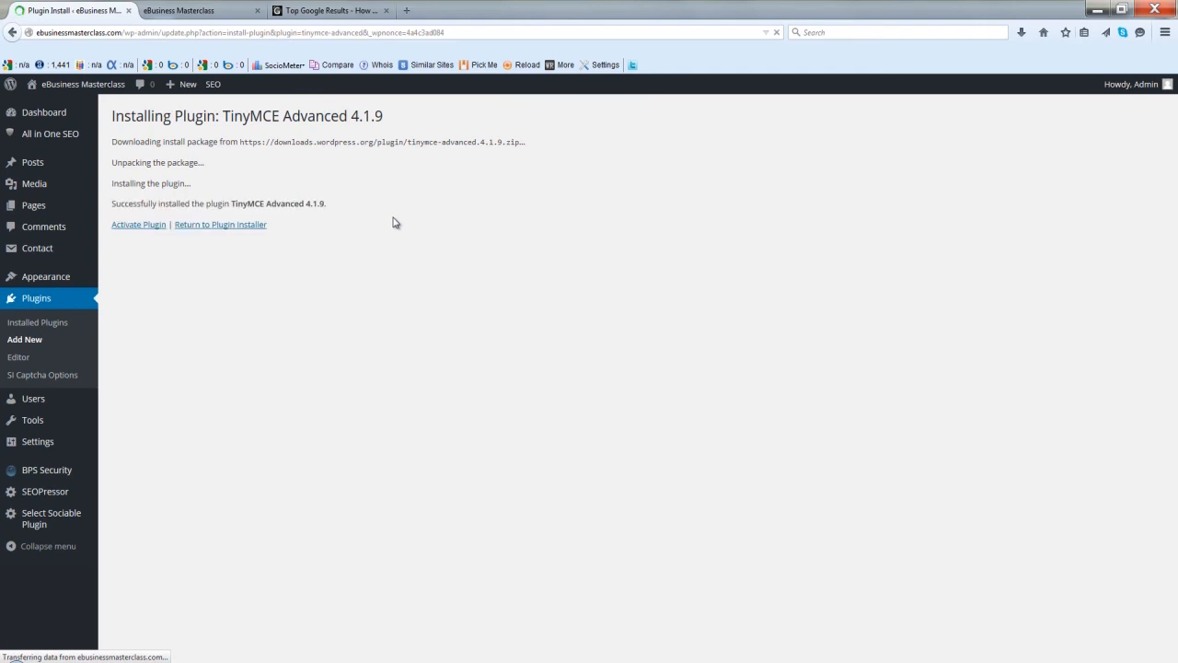
{"action": "left_click", "coordinate": [132, 230]}
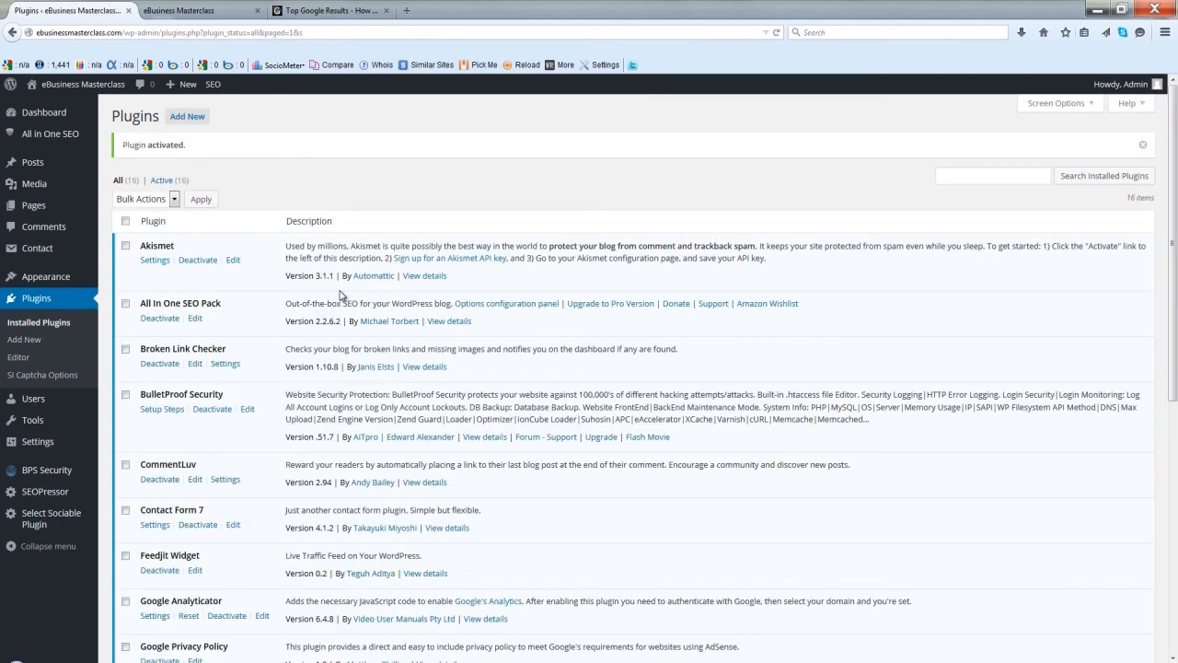
Step: In the TinyMCE Advanced settings, remove Justify, Strikethrough, both indents, Paste as text, Clear formatting, Special character, Read more and Emoticons from the second toolbar row
{"action": "mouse_move", "coordinate": [51, 445]}
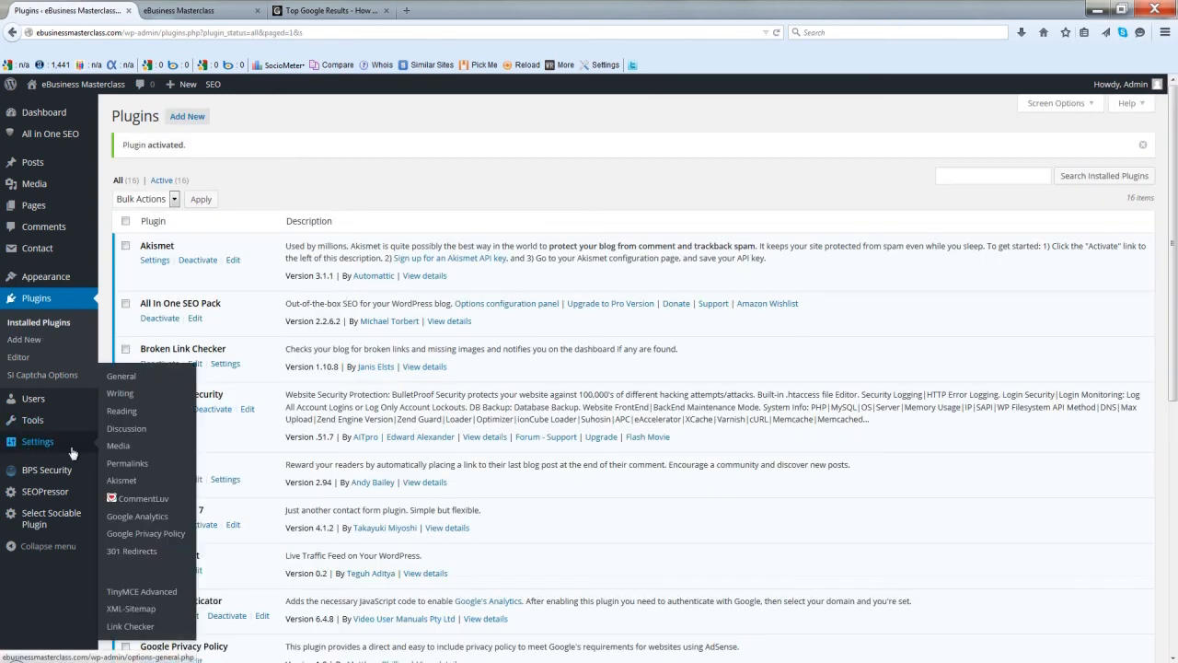
{"action": "left_click", "coordinate": [125, 596]}
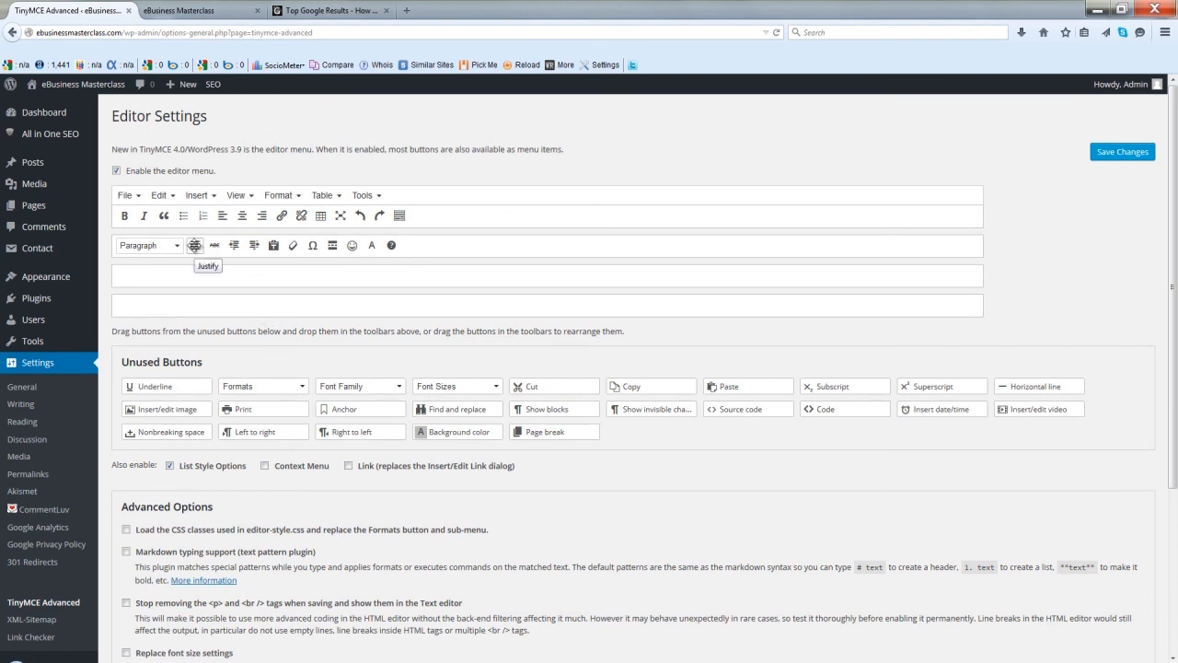
{"action": "left_click_drag", "start_coordinate": [195, 245], "coordinate": [615, 452]}
{"action": "left_click_drag", "start_coordinate": [196, 244], "coordinate": [642, 483]}
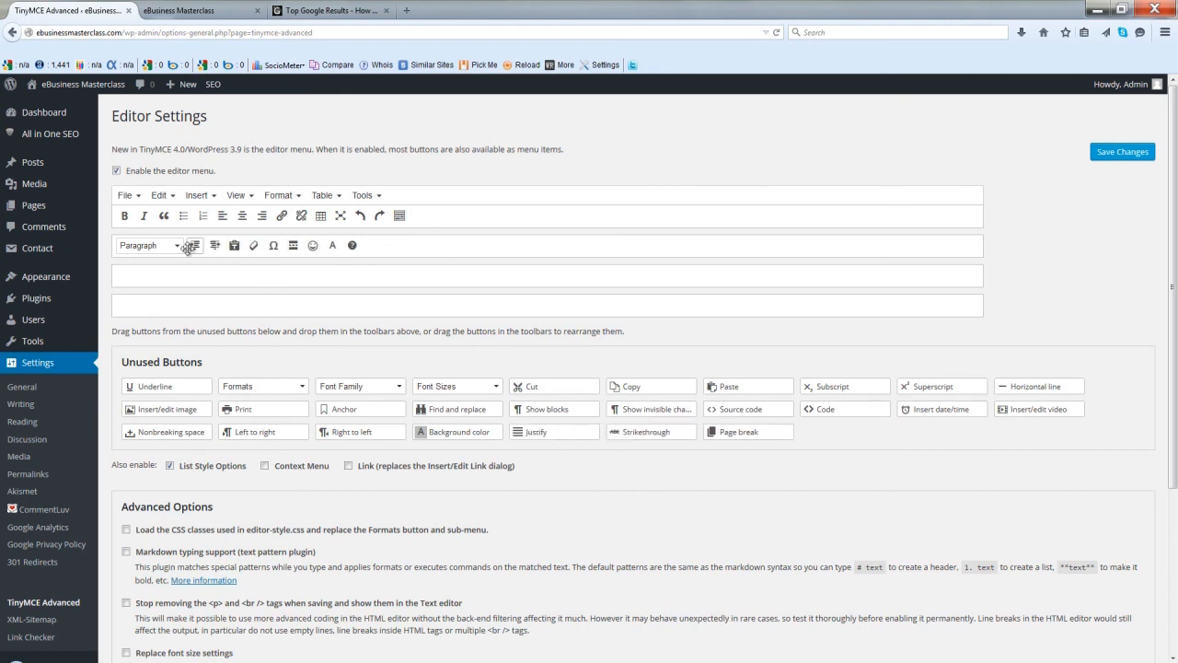
{"action": "left_click_drag", "start_coordinate": [194, 245], "coordinate": [508, 471]}
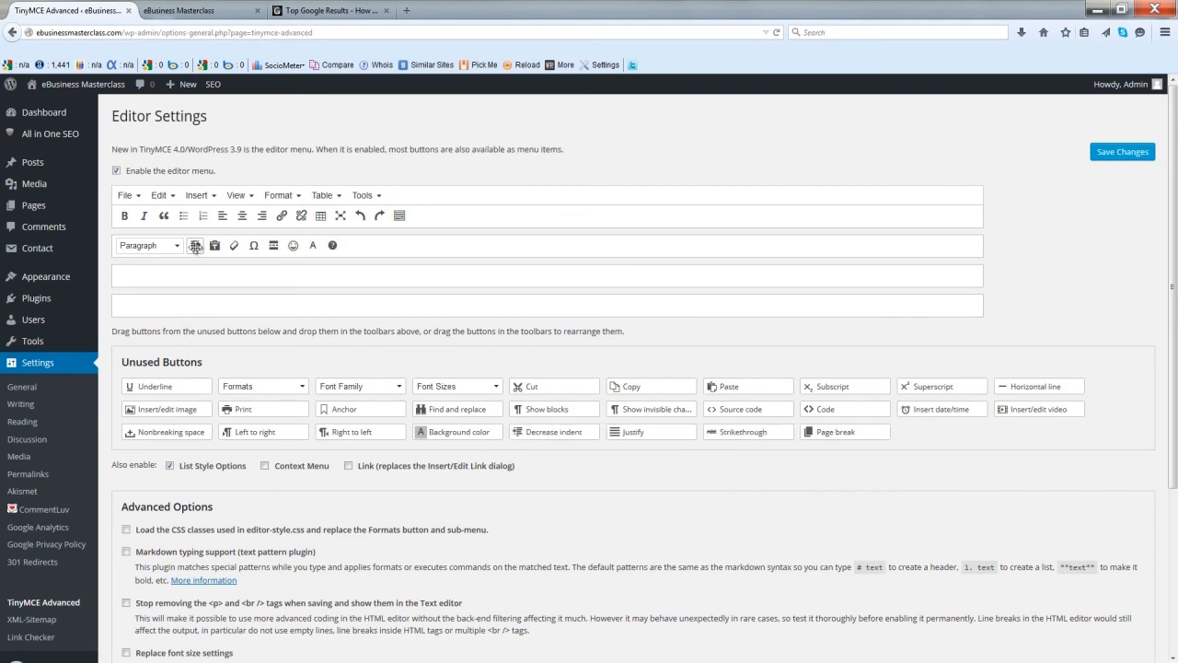
{"action": "left_click_drag", "start_coordinate": [194, 245], "coordinate": [451, 425]}
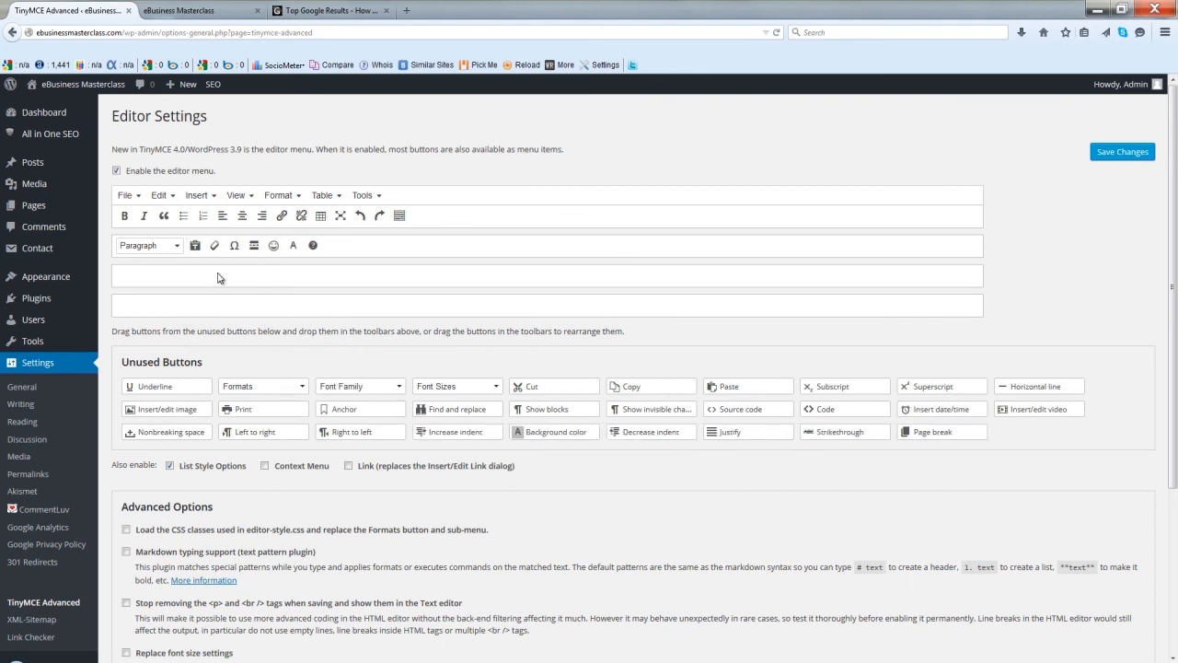
{"action": "left_click_drag", "start_coordinate": [196, 246], "coordinate": [517, 451]}
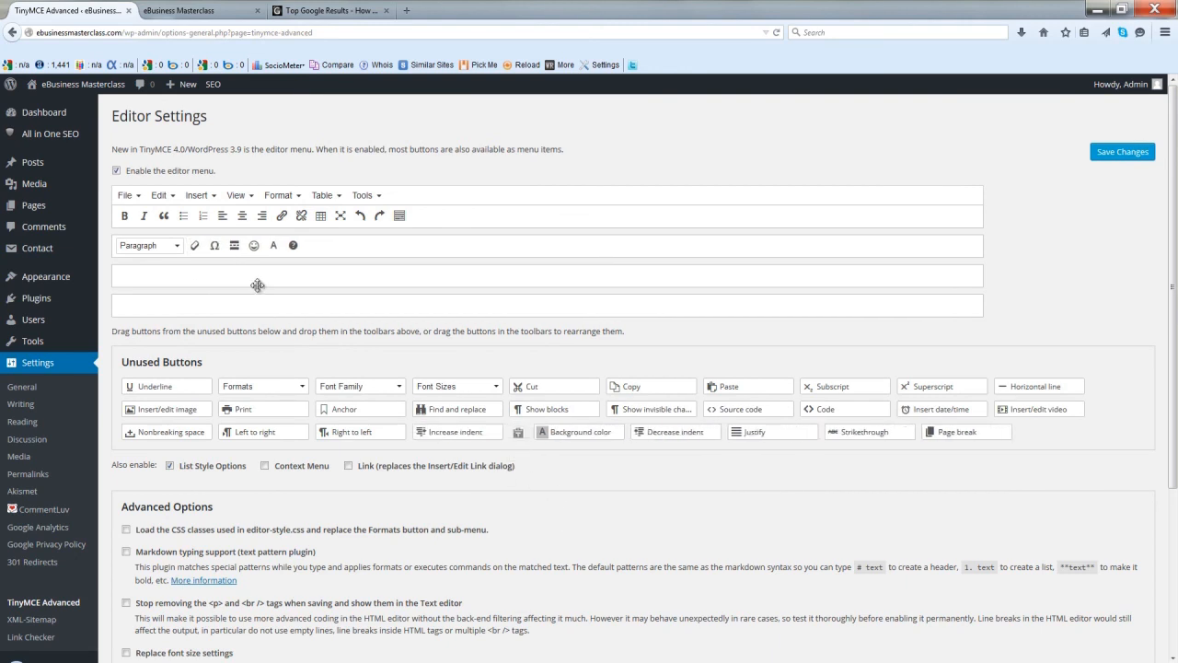
{"action": "mouse_move", "coordinate": [196, 245]}
{"action": "left_mouse_down"}
{"action": "mouse_move", "coordinate": [285, 318]}
{"action": "mouse_move", "coordinate": [566, 493]}
{"action": "mouse_move", "coordinate": [196, 246]}
{"action": "mouse_move", "coordinate": [493, 473]}
{"action": "left_mouse_up"}
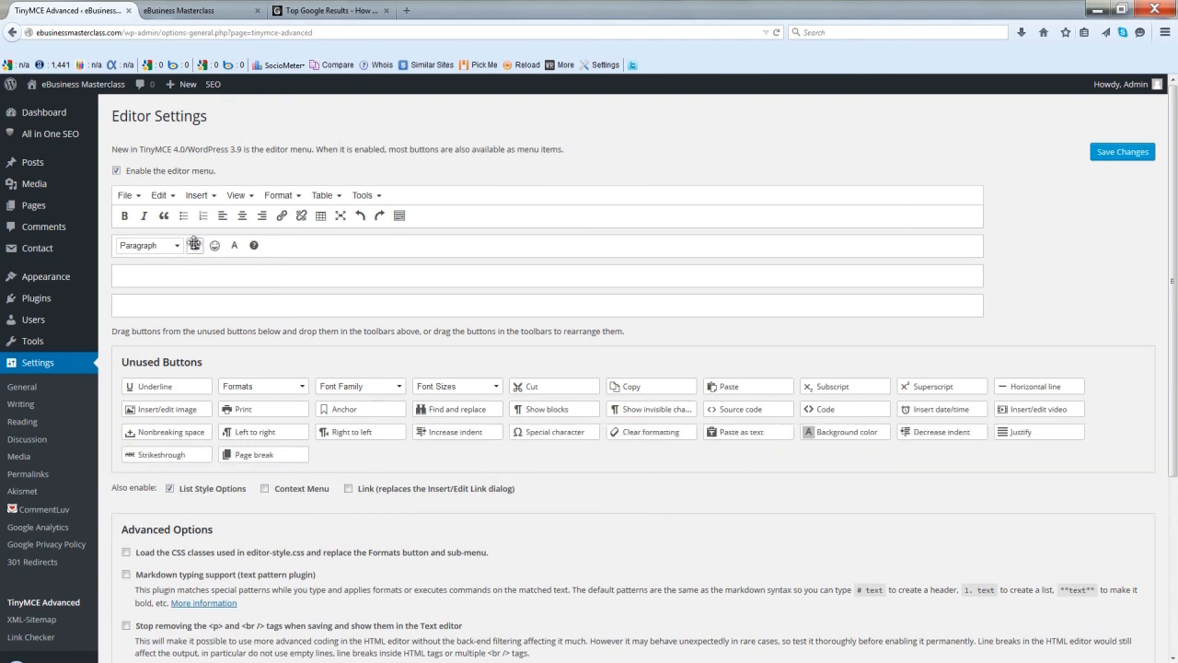
{"action": "left_click_drag", "start_coordinate": [194, 245], "coordinate": [564, 490]}
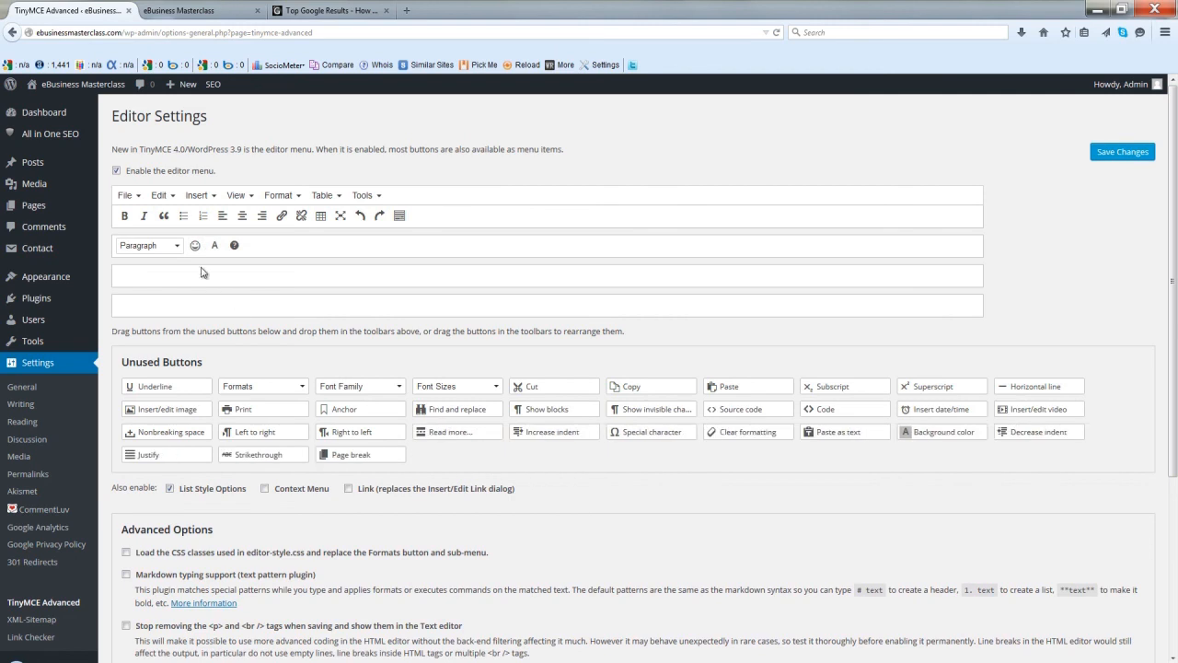
{"action": "left_click_drag", "start_coordinate": [194, 245], "coordinate": [574, 492]}
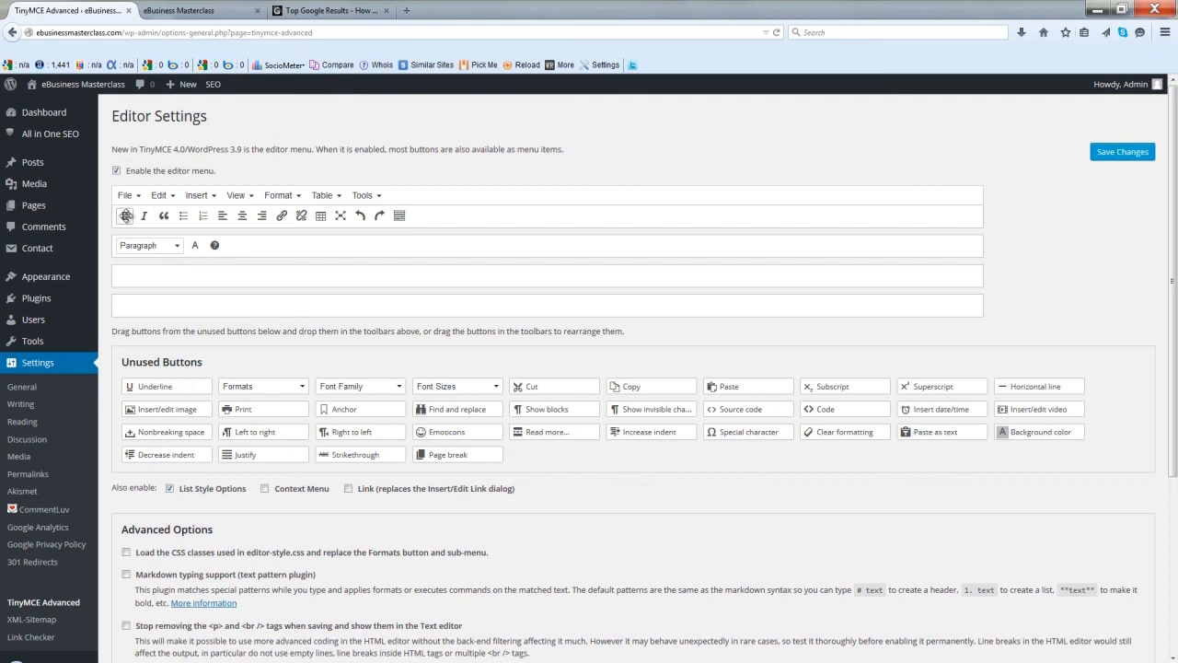
Step: Arrange Bold, Italic, Underline and Font Sizes between Paragraph and the text color button in the second toolbar row, and add Font Family after text color
{"action": "left_click_drag", "start_coordinate": [125, 216], "coordinate": [196, 247]}
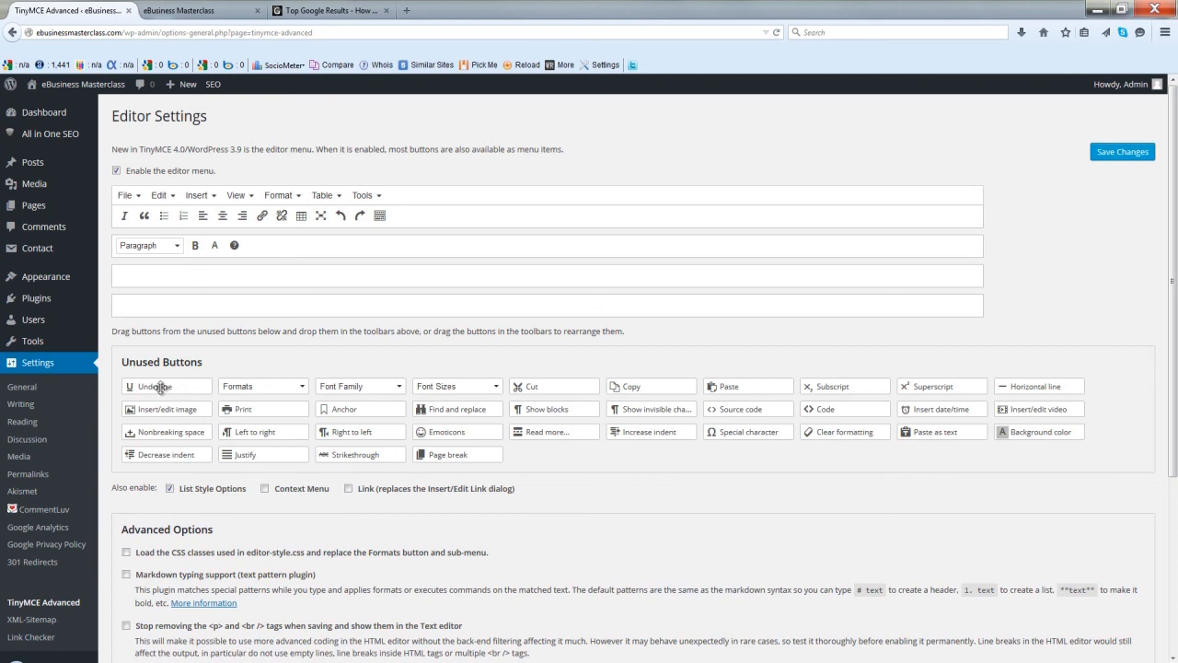
{"action": "left_click_drag", "start_coordinate": [160, 389], "coordinate": [228, 246]}
{"action": "left_click_drag", "start_coordinate": [124, 215], "coordinate": [233, 245]}
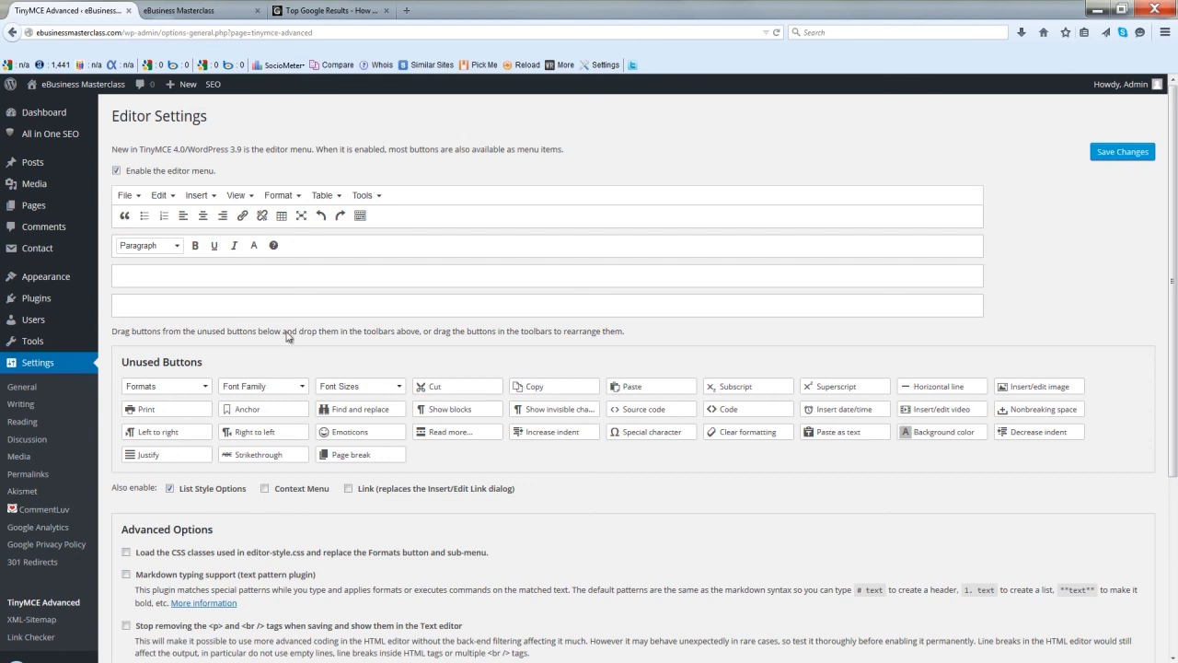
{"action": "left_click_drag", "start_coordinate": [338, 388], "coordinate": [266, 245]}
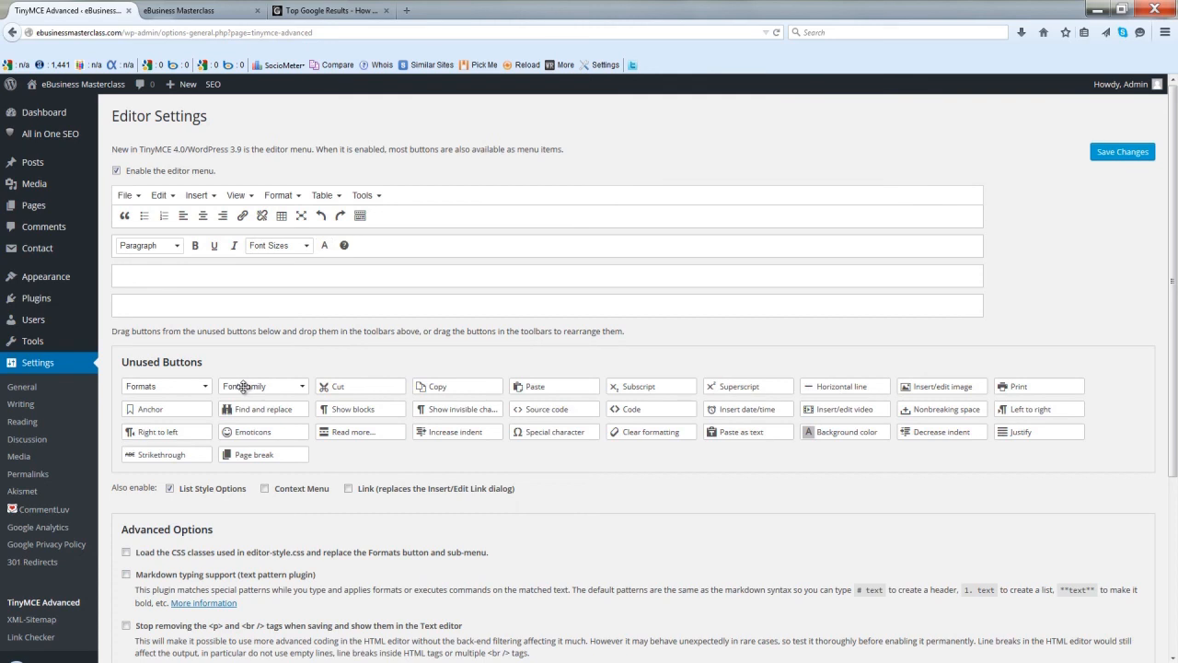
{"action": "left_click_drag", "start_coordinate": [244, 387], "coordinate": [364, 247]}
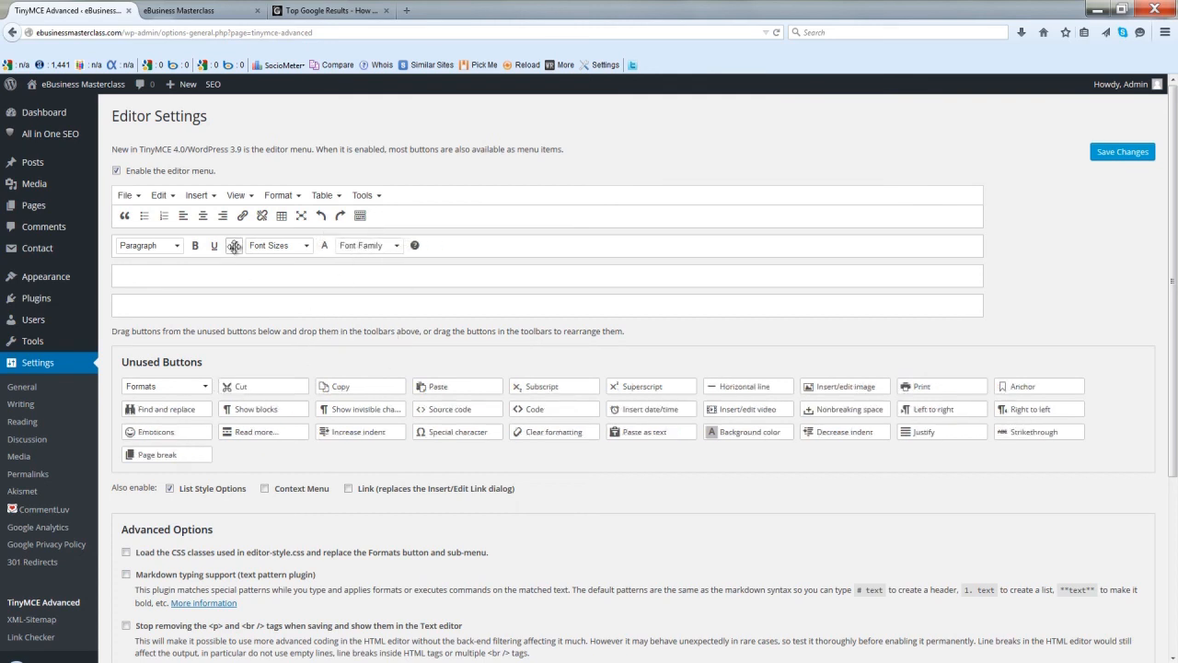
{"action": "left_click_drag", "start_coordinate": [232, 245], "coordinate": [214, 246]}
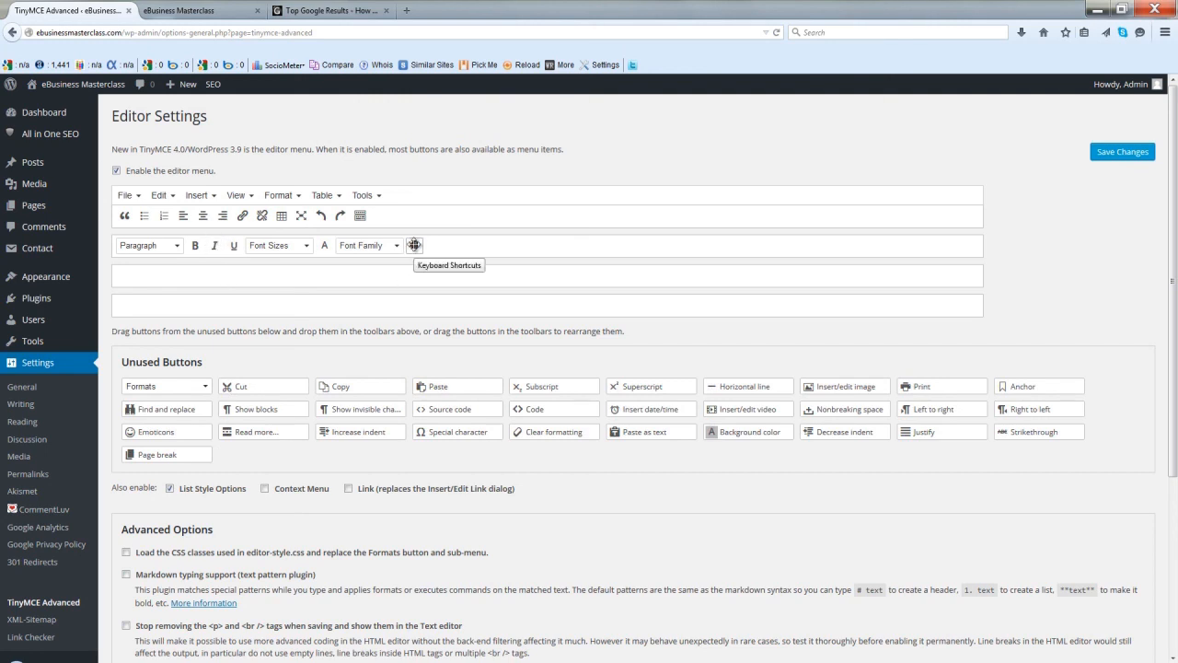
Step: Remove Keyboard Shortcuts from the second toolbar row and save the editor settings
{"action": "left_click_drag", "start_coordinate": [414, 245], "coordinate": [586, 481]}
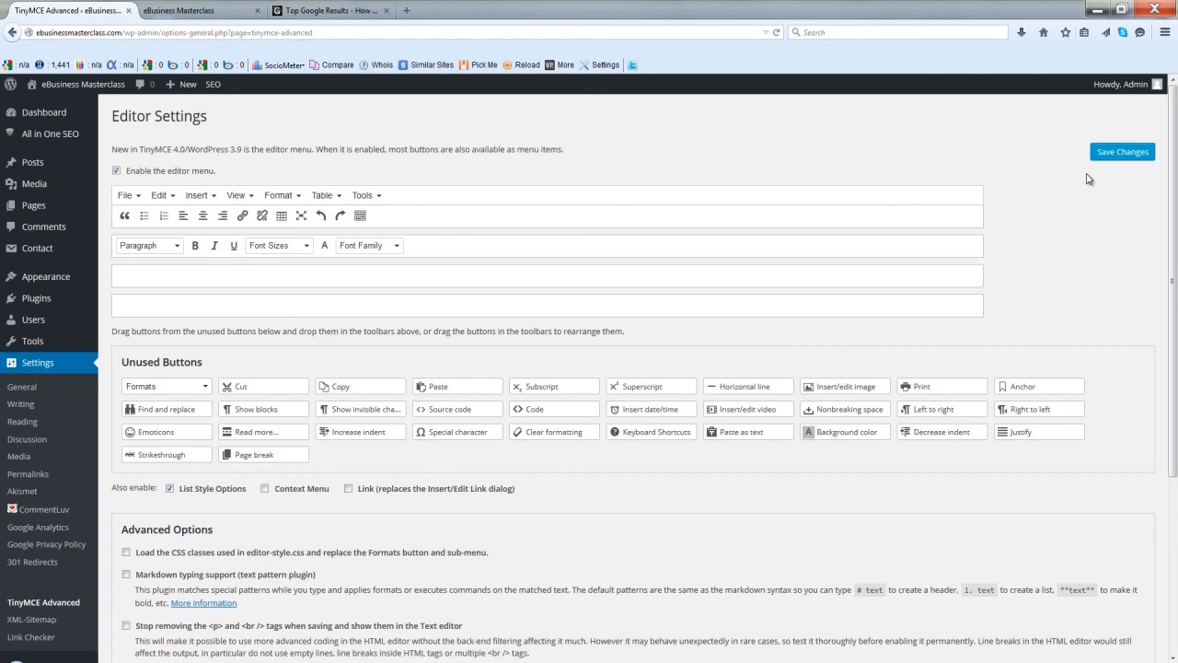
{"action": "left_click", "coordinate": [1109, 153]}
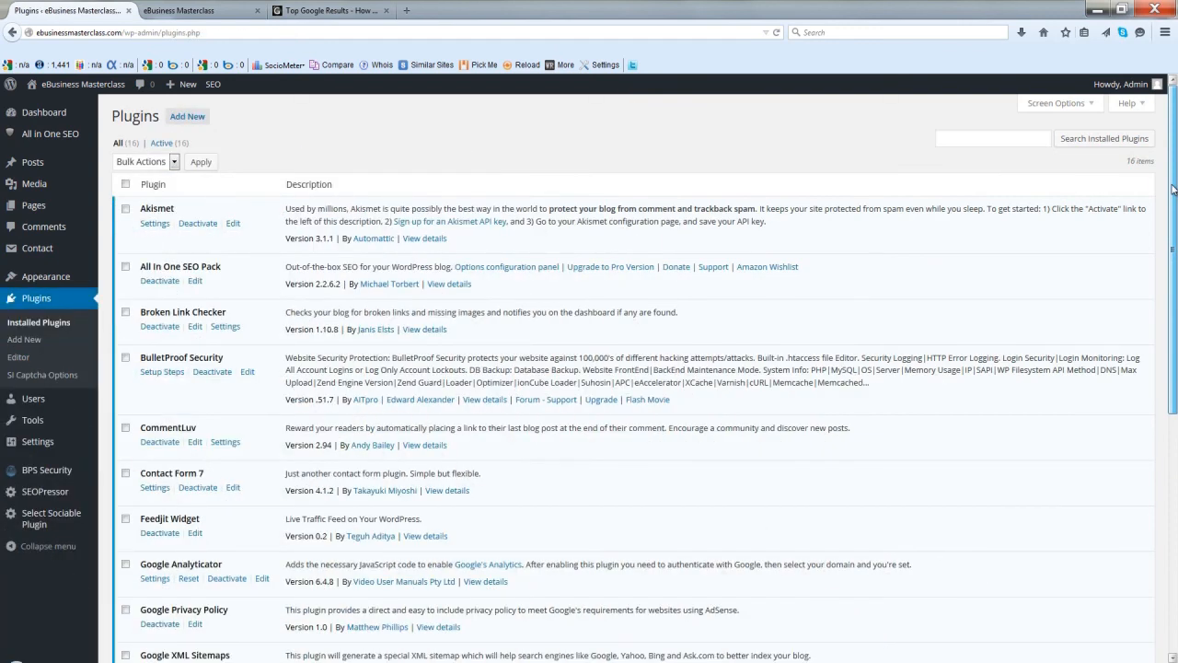
Step: Review the full list of installed plugins down to TinyMCE Advanced
{"action": "left_click_drag", "start_coordinate": [1173, 188], "coordinate": [1176, 425]}
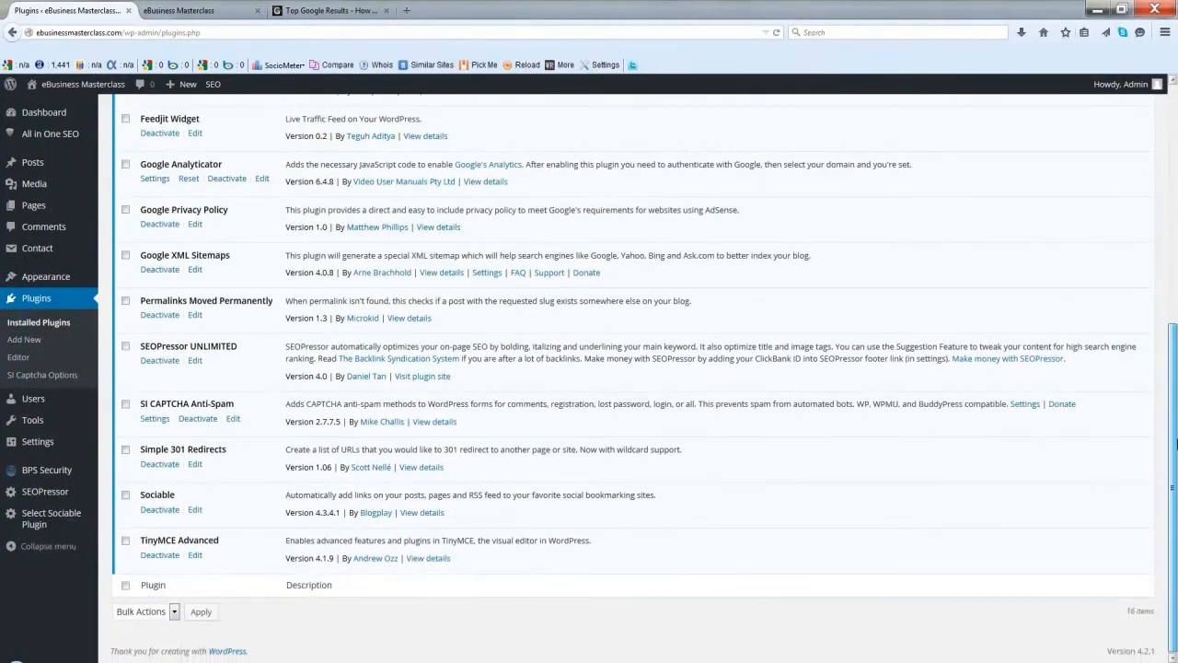